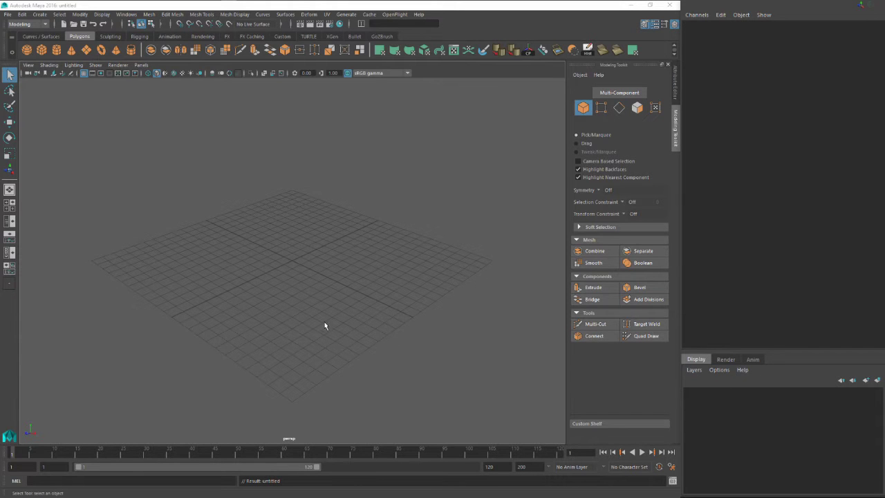
- Create a polygon cube with default dimensions at the centre of the grid
{"action": "left_click_drag", "start_coordinate": [428, 270], "coordinate": [458, 271], "text": "alt"}
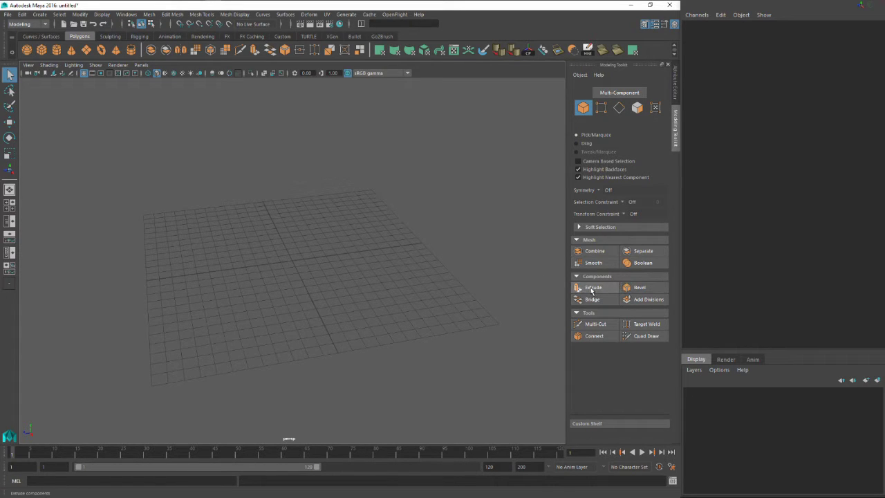
{"action": "left_click", "coordinate": [42, 49]}
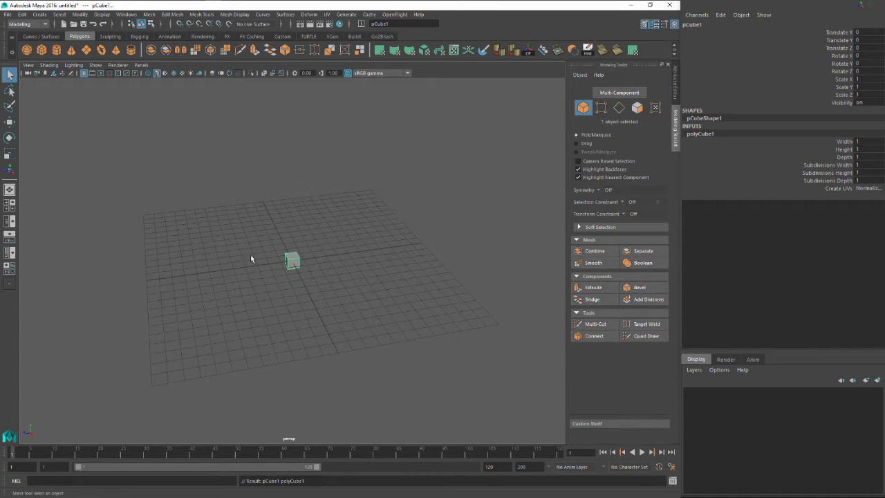
{"action": "scroll", "coordinate": [325, 297], "scroll_direction": "up", "scroll_amount": 6}
{"action": "left_click_drag", "start_coordinate": [304, 278], "coordinate": [309, 246], "text": "alt"}
{"action": "right_click", "coordinate": [300, 244]}
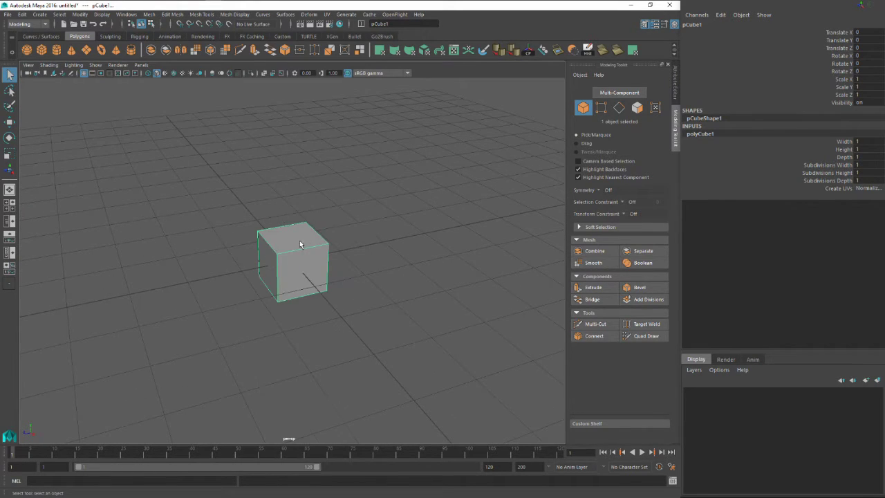
- Extrude the cube's top face with a Thickness of 0.5 and a Local Translate Z of 0.7
{"action": "left_click", "coordinate": [637, 107]}
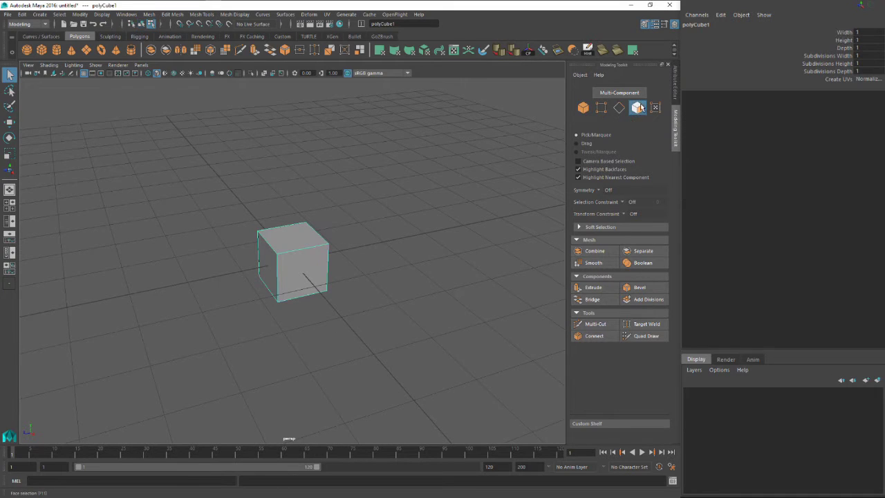
{"action": "left_click", "coordinate": [292, 227]}
{"action": "scroll", "coordinate": [298, 232], "scroll_direction": "up", "scroll_amount": 2}
{"action": "left_click_drag", "start_coordinate": [298, 233], "coordinate": [313, 247], "text": "alt"}
{"action": "left_click", "coordinate": [595, 286]}
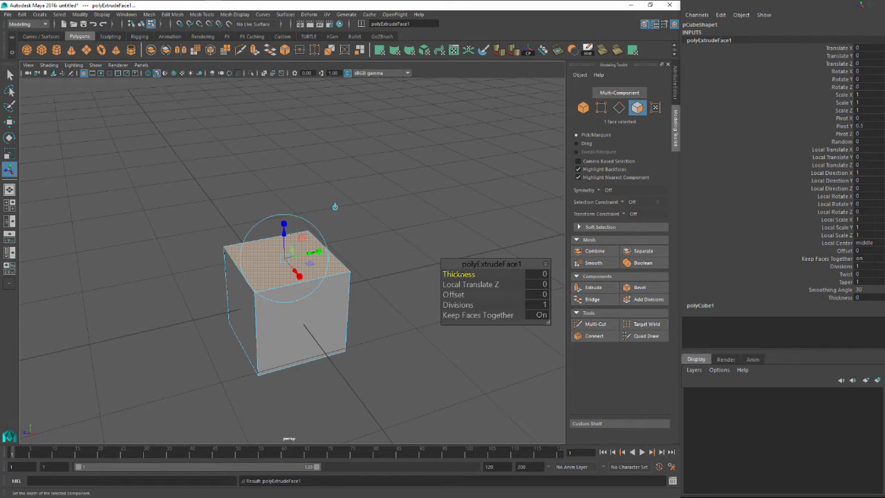
{"action": "left_click_drag", "start_coordinate": [461, 274], "coordinate": [458, 295]}
{"action": "middle_click_drag", "start_coordinate": [469, 296], "coordinate": [466, 296]}
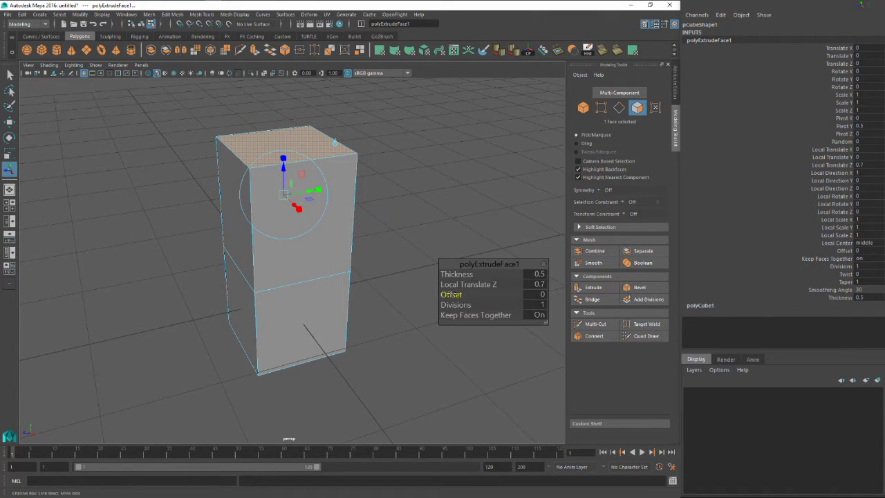
{"action": "mouse_move", "coordinate": [451, 294]}
{"action": "left_mouse_down"}
{"action": "mouse_move", "coordinate": [471, 305]}
{"action": "mouse_move", "coordinate": [456, 308]}
{"action": "left_mouse_up"}
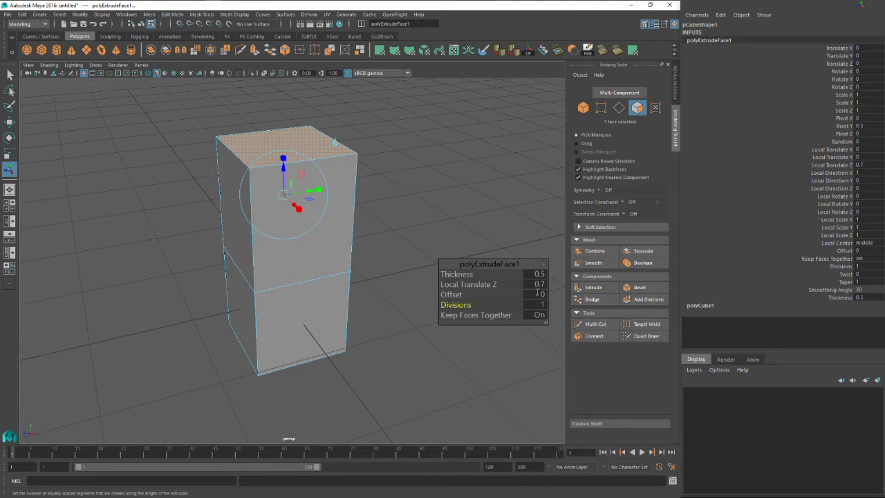
- Set the extrusion's Local Translate Z to 0
{"action": "left_click", "coordinate": [536, 284]}
{"action": "type", "text": "0"}
{"action": "key", "text": "shift+Tab"}
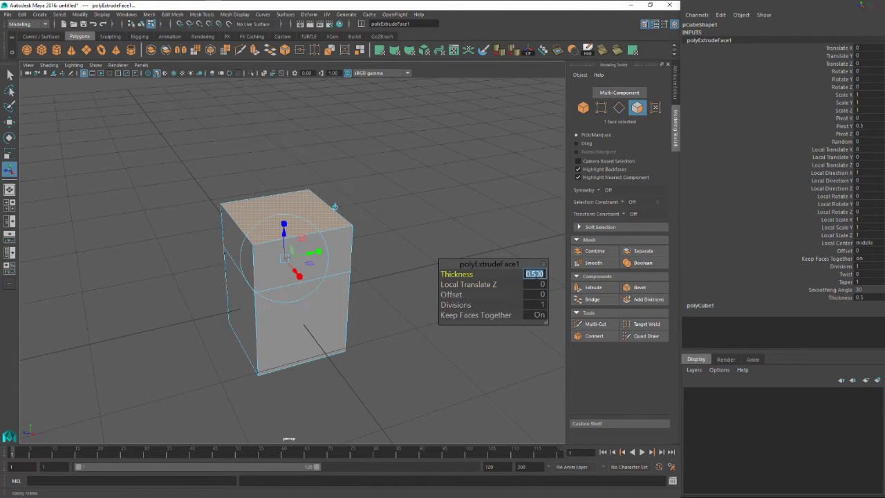
{"action": "type", "text": "0"}
- Pull the extruded top face far upward to turn the cube into a tall, narrow column
{"action": "left_click_drag", "start_coordinate": [385, 254], "coordinate": [410, 251], "text": "alt"}
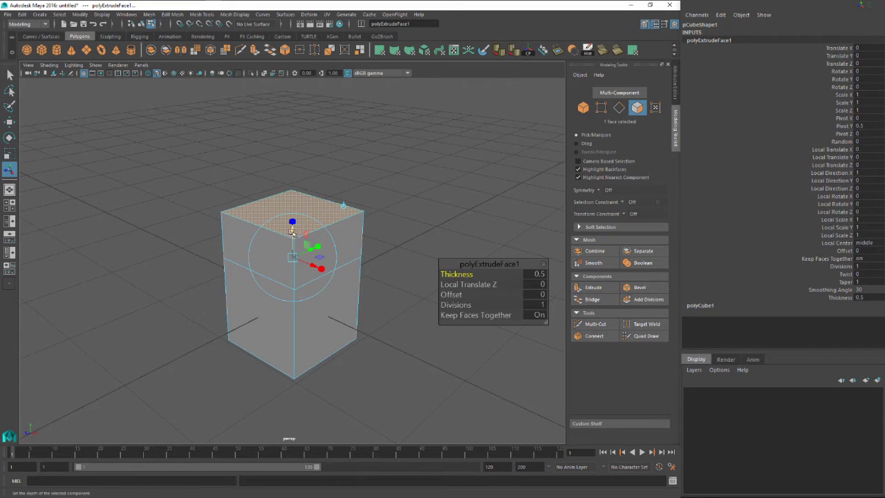
{"action": "left_click_drag", "start_coordinate": [291, 230], "coordinate": [294, 110]}
{"action": "scroll", "coordinate": [318, 168], "scroll_direction": "down", "scroll_amount": 3}
{"action": "middle_click_drag", "start_coordinate": [351, 179], "coordinate": [351, 278], "text": "alt"}
{"action": "scroll", "coordinate": [351, 279], "scroll_direction": "down", "scroll_amount": 3}
{"action": "left_click_drag", "start_coordinate": [293, 254], "coordinate": [302, 178]}
- Extrude the column's top face again and scale it outward uniformly to about 1.733
{"action": "left_click", "coordinate": [591, 286]}
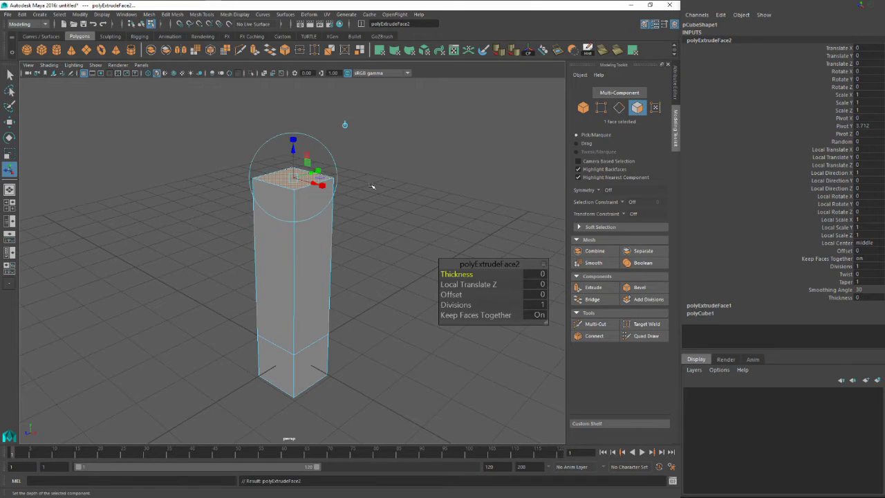
{"action": "left_click_drag", "start_coordinate": [334, 191], "coordinate": [296, 191], "text": "alt"}
{"action": "key", "text": "ctrl+z"}
{"action": "key", "text": "ctrl+z"}
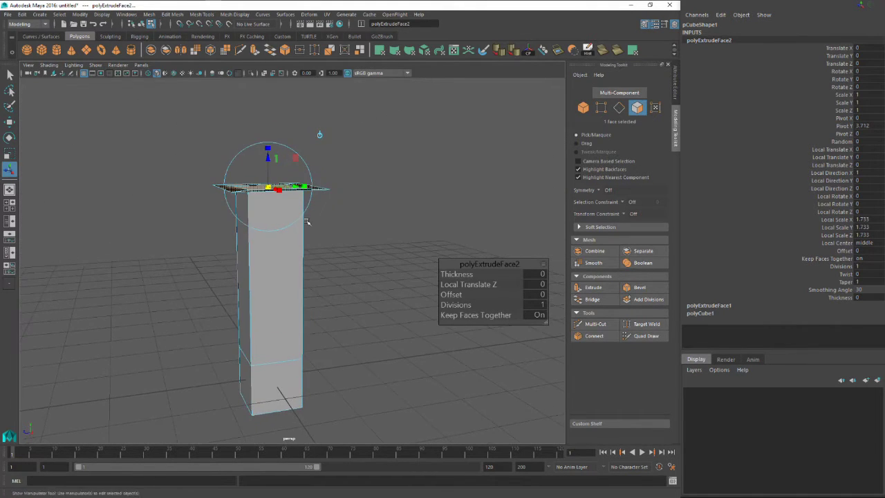
- Extrude the widened top face upward by about 0.848, and extrude it once more by about 0.52
{"action": "left_click", "coordinate": [593, 287]}
{"action": "left_click_drag", "start_coordinate": [268, 154], "coordinate": [268, 107]}
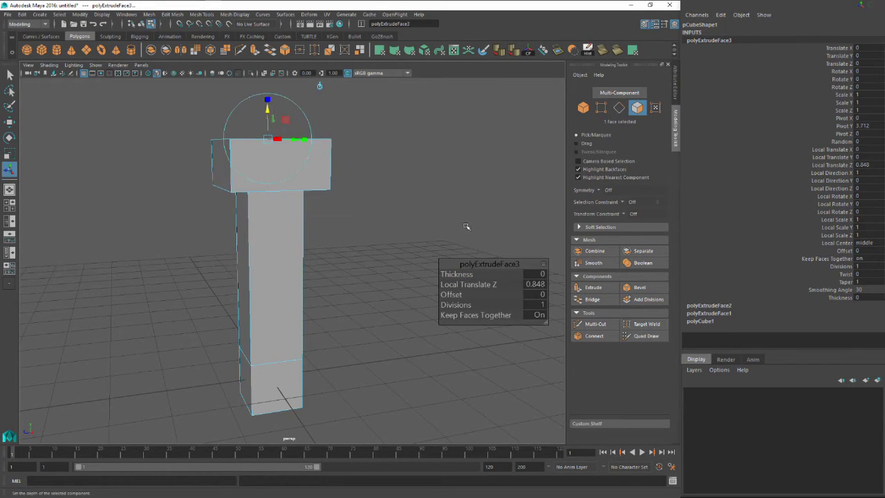
{"action": "left_click", "coordinate": [593, 287]}
{"action": "left_click_drag", "start_coordinate": [415, 221], "coordinate": [275, 105], "text": "alt"}
{"action": "middle_click_drag", "start_coordinate": [270, 111], "coordinate": [264, 207], "text": "alt"}
{"action": "scroll", "coordinate": [265, 208], "scroll_direction": "up", "scroll_amount": 2}
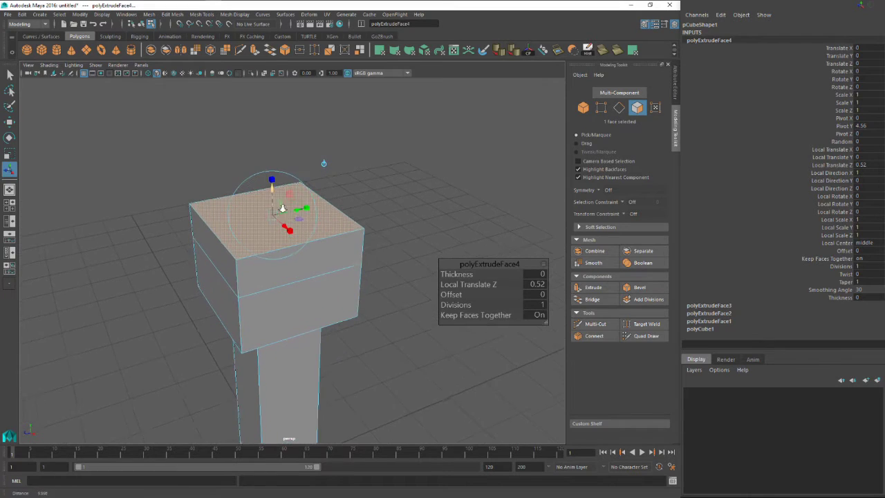
- Extrude the head's top face upward again by about 0.363
{"action": "left_click", "coordinate": [597, 287]}
{"action": "left_click", "coordinate": [596, 287]}
{"action": "left_click_drag", "start_coordinate": [290, 208], "coordinate": [269, 148], "text": "alt"}
{"action": "scroll", "coordinate": [365, 200], "scroll_direction": "up", "scroll_amount": 3}
{"action": "key", "text": "q"}
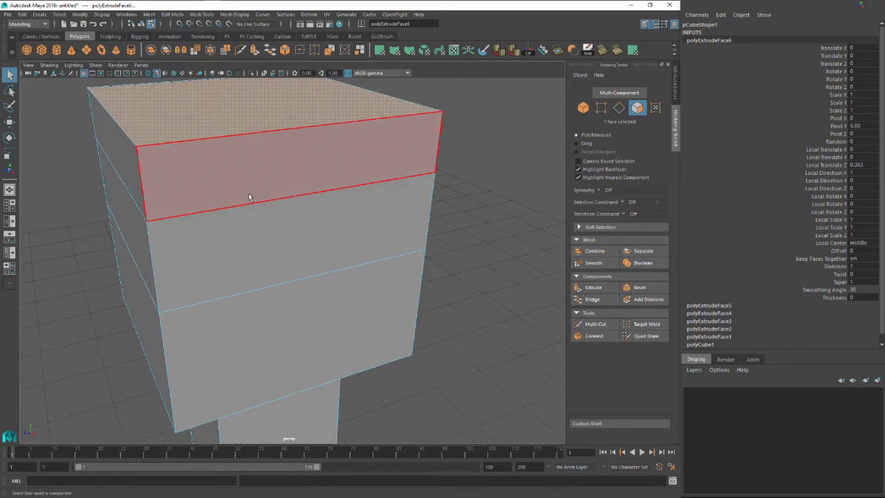
- Try to move the front edge below the head's topmost section with the Move tool
{"action": "right_click_drag", "start_coordinate": [244, 204], "coordinate": [243, 181]}
{"action": "left_click", "coordinate": [243, 202]}
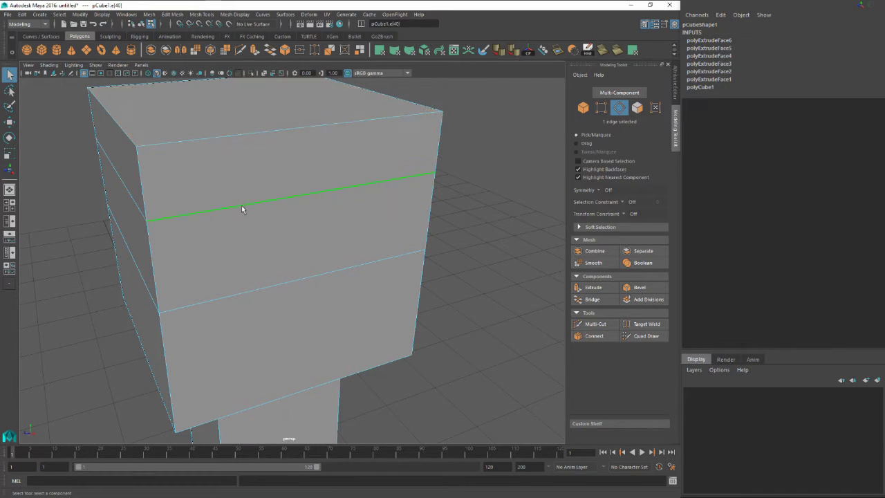
{"action": "key", "text": "w"}
{"action": "left_click_drag", "start_coordinate": [309, 153], "coordinate": [310, 154]}
{"action": "left_click_drag", "start_coordinate": [304, 205], "coordinate": [240, 226]}
{"action": "key", "text": "ctrl+z"}
- Turn off Step Snap in the Move tool's settings
{"action": "double_click", "coordinate": [10, 123]}
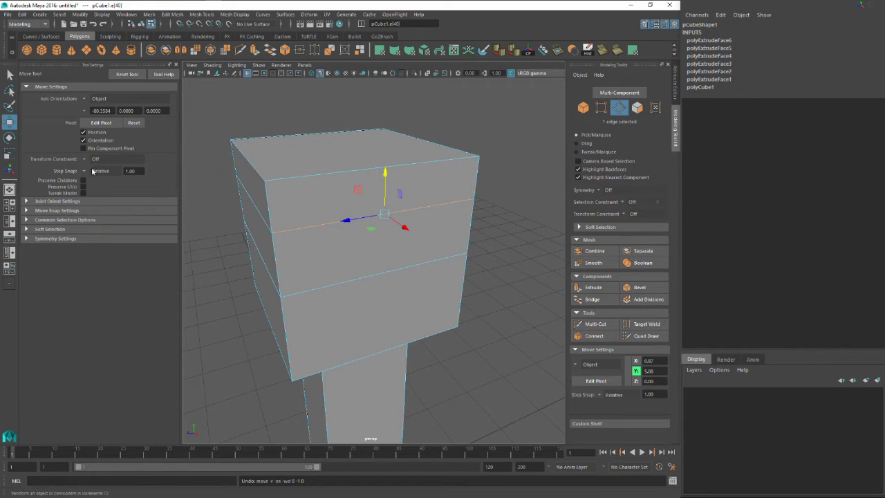
{"action": "left_click", "coordinate": [85, 171]}
{"action": "left_click", "coordinate": [97, 173]}
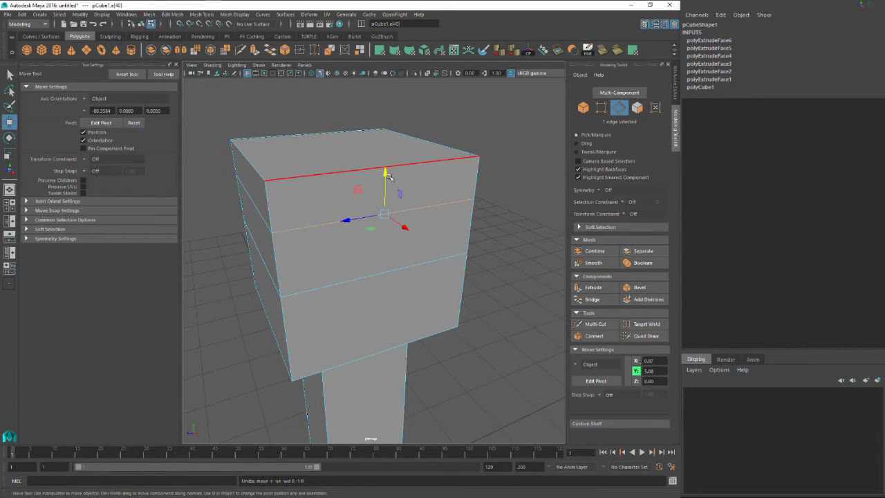
- Try moving the edge freely, and undo the edge move and the last extrusions of the top face
{"action": "mouse_move", "coordinate": [390, 177]}
{"action": "left_mouse_down"}
{"action": "mouse_move", "coordinate": [391, 196]}
{"action": "mouse_move", "coordinate": [390, 146]}
{"action": "mouse_move", "coordinate": [403, 190]}
{"action": "mouse_move", "coordinate": [400, 176]}
{"action": "left_mouse_up"}
{"action": "key", "text": "ctrl+z"}
{"action": "key", "text": "ctrl+z"}
{"action": "key", "text": "ctrl+z"}
{"action": "key", "text": "ctrl+z"}
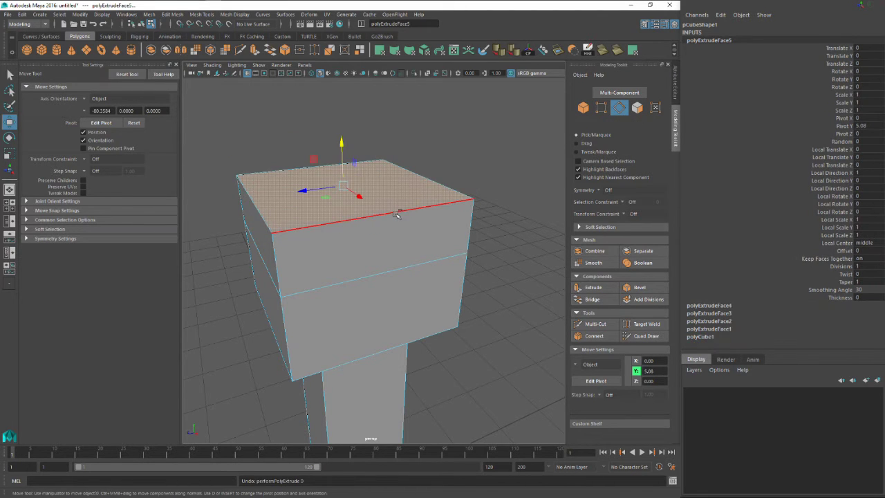
{"action": "key", "text": "ctrl+z"}
- Raise the head's top face slightly and add a new extrusion to it without thickness
{"action": "left_click_drag", "start_coordinate": [345, 197], "coordinate": [349, 138]}
{"action": "left_click", "coordinate": [587, 288]}
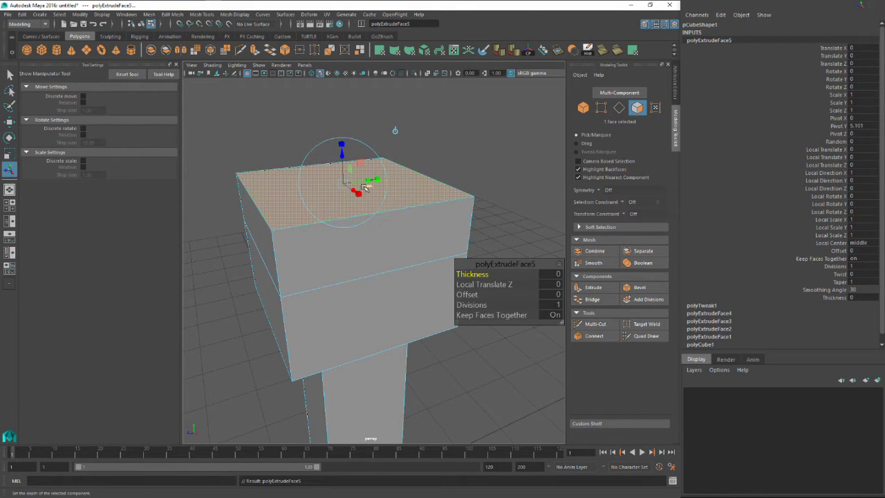
{"action": "left_click_drag", "start_coordinate": [360, 198], "coordinate": [356, 219], "text": "alt"}
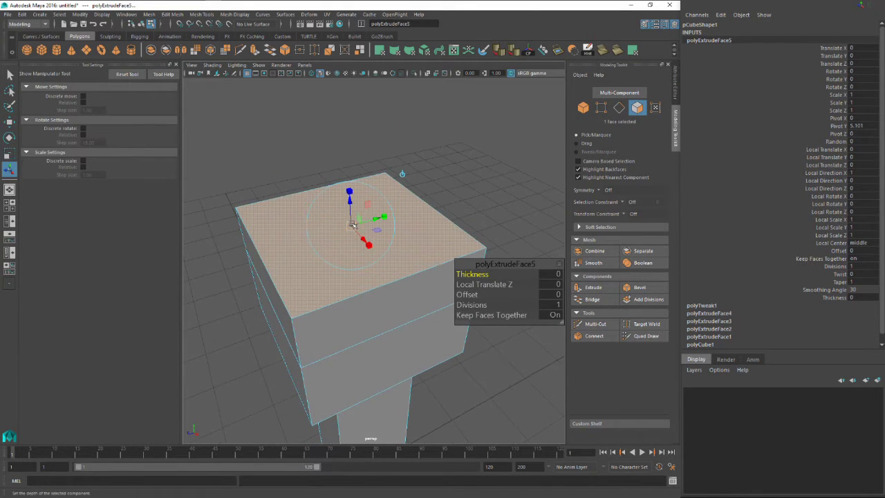
- Turn off Step Snap for the Scale tool and scale the new top face inward horizontally to about 0.62
{"action": "key", "text": "r"}
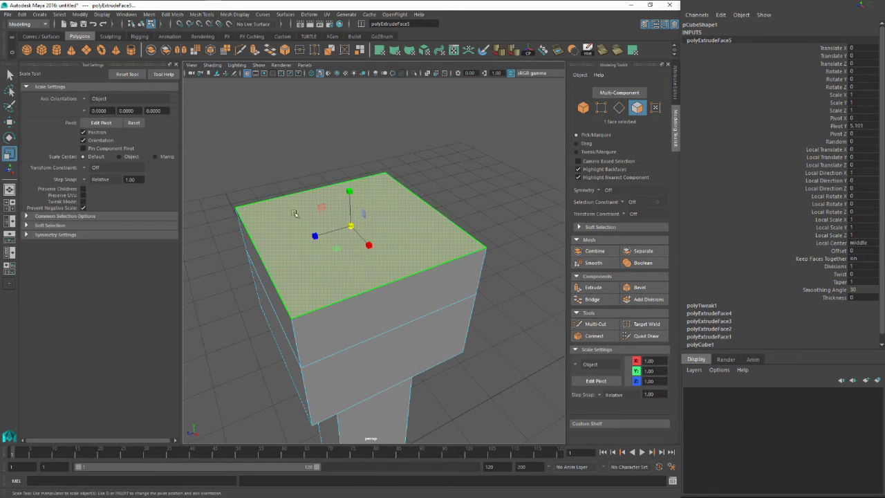
{"action": "left_click_drag", "start_coordinate": [349, 224], "coordinate": [350, 226]}
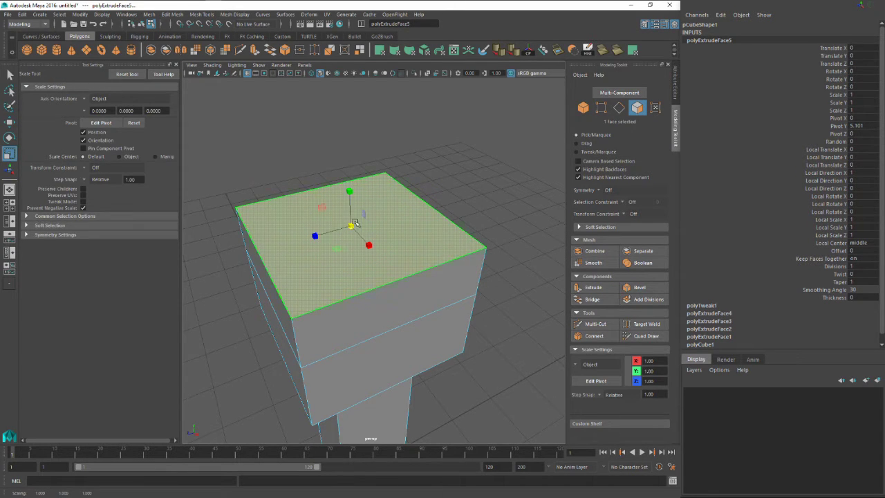
{"action": "double_click", "coordinate": [354, 223]}
{"action": "left_click", "coordinate": [353, 225]}
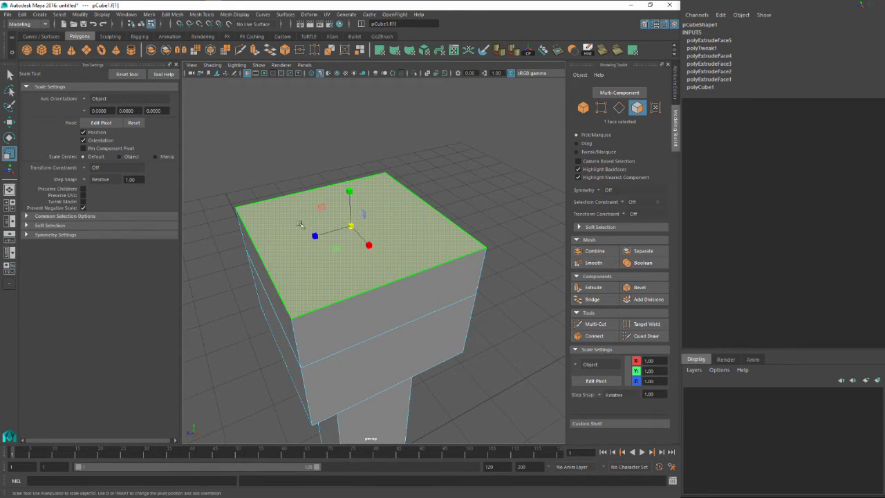
{"action": "left_click", "coordinate": [96, 178]}
{"action": "left_click", "coordinate": [104, 182]}
{"action": "left_click_drag", "start_coordinate": [336, 247], "coordinate": [300, 250]}
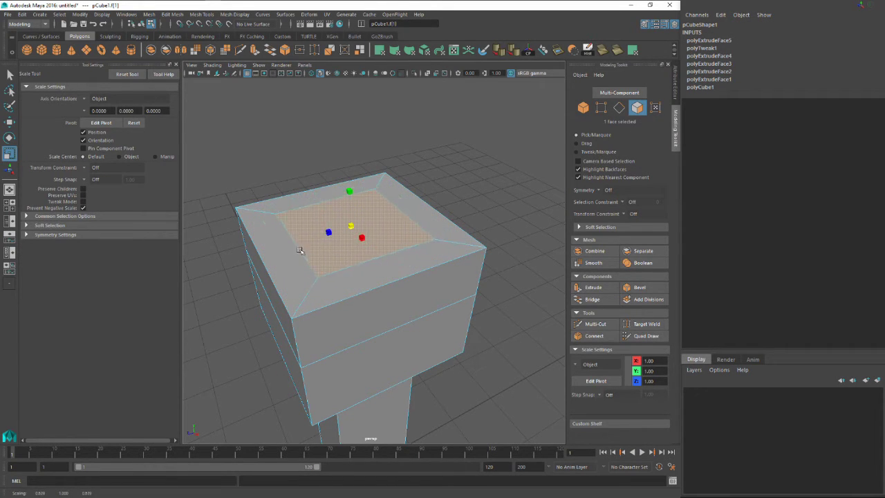
- Extrude the inset face down into the head to form a recess, and return to object mode
{"action": "left_click", "coordinate": [593, 287]}
{"action": "left_click_drag", "start_coordinate": [391, 228], "coordinate": [349, 140], "text": "alt"}
{"action": "left_click_drag", "start_coordinate": [346, 178], "coordinate": [348, 188]}
{"action": "left_click_drag", "start_coordinate": [348, 188], "coordinate": [380, 277], "text": "alt"}
{"action": "key", "text": "q"}
{"action": "right_click_drag", "start_coordinate": [374, 226], "coordinate": [401, 213]}
- Select the horizontal edge loop around the middle of the head and scale it outward horizontally
{"action": "left_click_drag", "start_coordinate": [398, 317], "coordinate": [380, 231], "text": "alt"}
{"action": "scroll", "coordinate": [292, 221], "scroll_direction": "down", "scroll_amount": 6}
{"action": "right_click_drag", "start_coordinate": [381, 231], "coordinate": [463, 232], "text": "alt"}
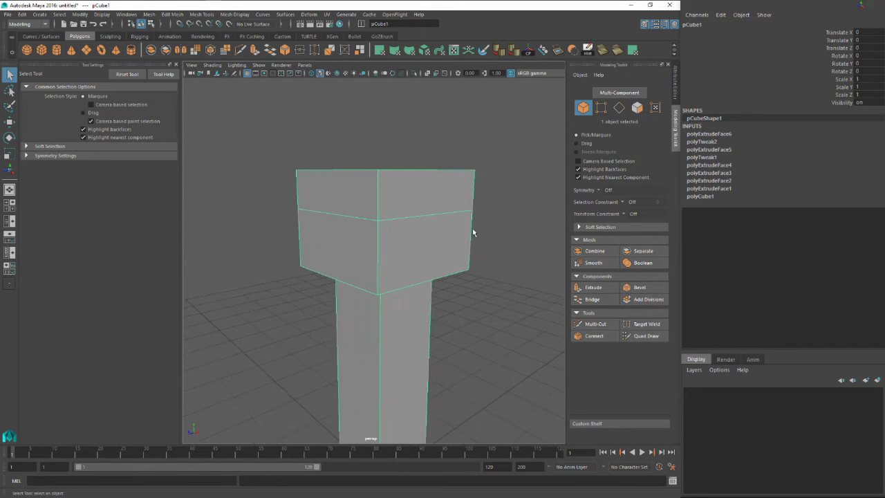
{"action": "right_click_drag", "start_coordinate": [406, 220], "coordinate": [410, 198]}
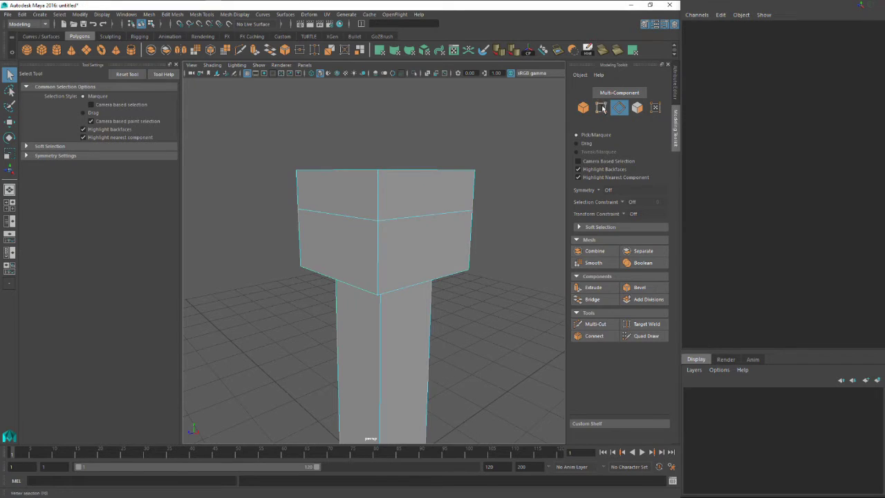
{"action": "double_click", "coordinate": [412, 218]}
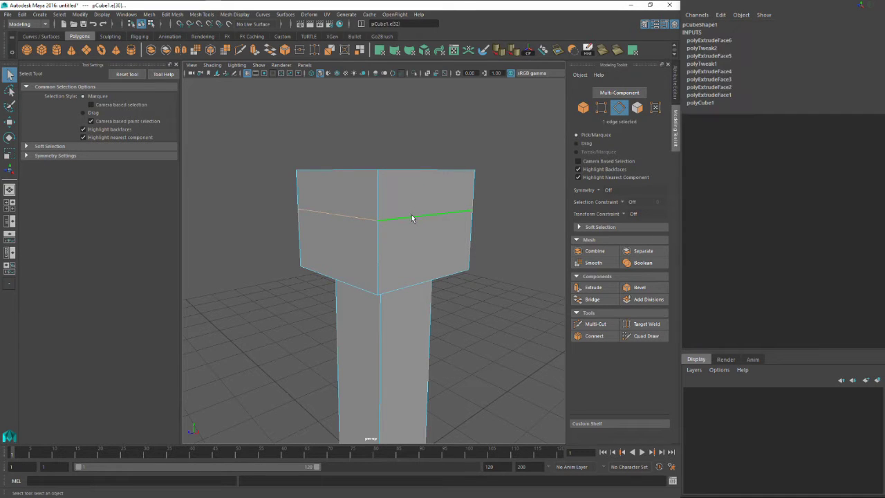
{"action": "key", "text": "r"}
{"action": "left_click_drag", "start_coordinate": [384, 210], "coordinate": [359, 211]}
- Select the edge loop near the base of the column and scale it inward to form a narrow waist
{"action": "right_click_drag", "start_coordinate": [359, 212], "coordinate": [322, 258], "text": "alt"}
{"action": "middle_click_drag", "start_coordinate": [322, 258], "coordinate": [343, 186], "text": "alt"}
{"action": "right_click_drag", "start_coordinate": [371, 295], "coordinate": [443, 293], "text": "alt"}
{"action": "middle_click_drag", "start_coordinate": [379, 305], "coordinate": [374, 275], "text": "alt"}
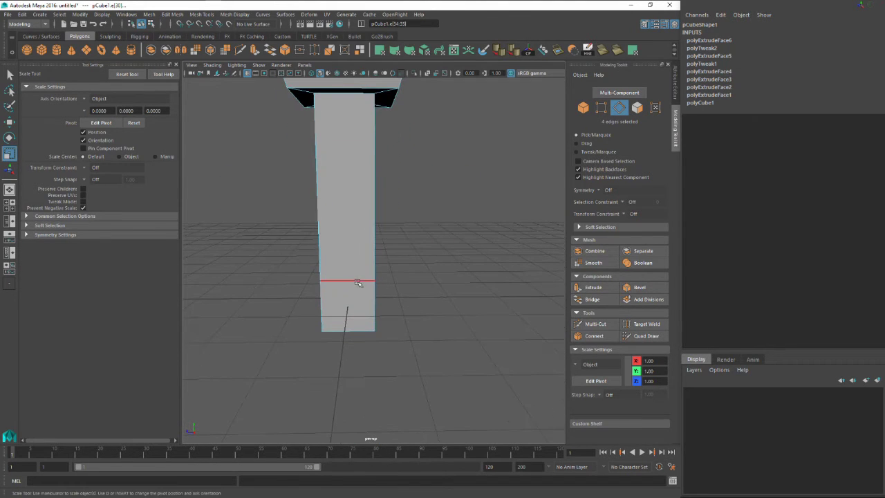
{"action": "double_click", "coordinate": [375, 276]}
{"action": "left_click_drag", "start_coordinate": [375, 277], "coordinate": [360, 279], "text": "alt"}
{"action": "left_click_drag", "start_coordinate": [428, 159], "coordinate": [380, 186], "text": "alt"}
{"action": "right_click_drag", "start_coordinate": [380, 186], "coordinate": [341, 181], "text": "alt"}
{"action": "middle_click_drag", "start_coordinate": [340, 181], "coordinate": [329, 240], "text": "alt"}
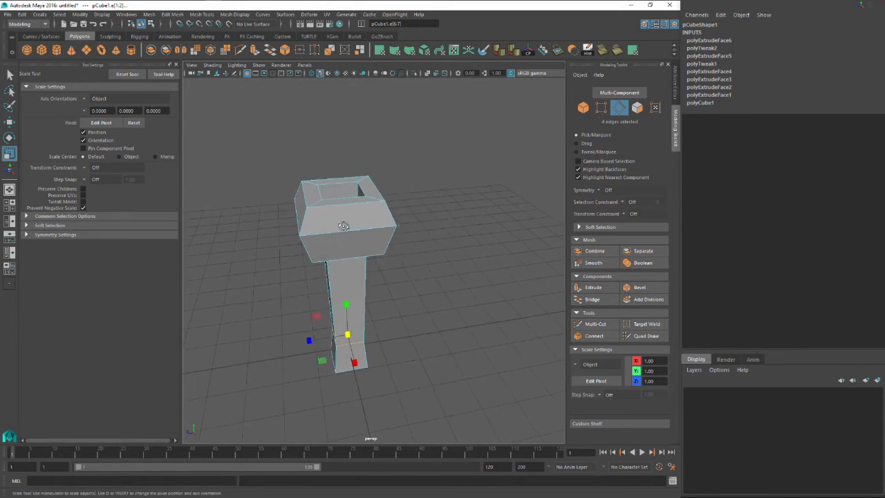
- Return to object mode and select the whole mesh
{"action": "left_click_drag", "start_coordinate": [345, 223], "coordinate": [361, 196], "text": "alt"}
{"action": "key", "text": "q"}
{"action": "right_click_drag", "start_coordinate": [357, 193], "coordinate": [387, 181]}
{"action": "left_click", "coordinate": [372, 197]}
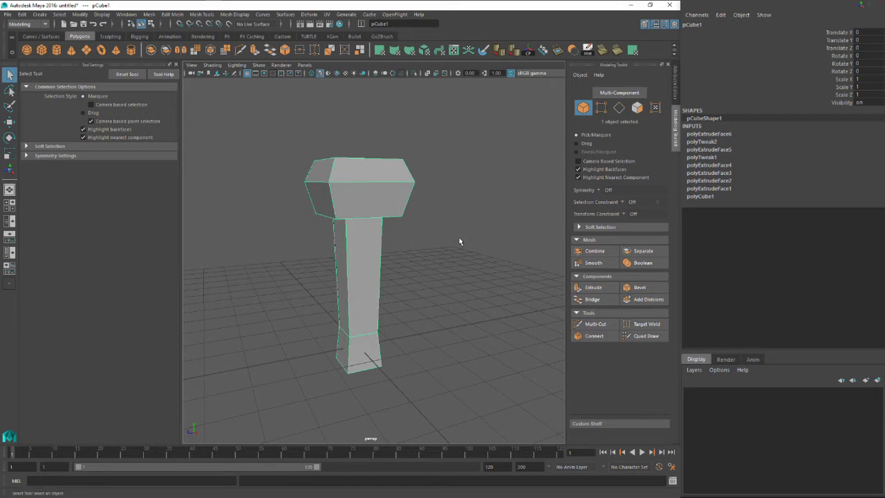
{"action": "left_click_drag", "start_coordinate": [376, 205], "coordinate": [394, 214], "text": "alt"}
{"action": "right_click_drag", "start_coordinate": [395, 214], "coordinate": [520, 256], "text": "alt"}
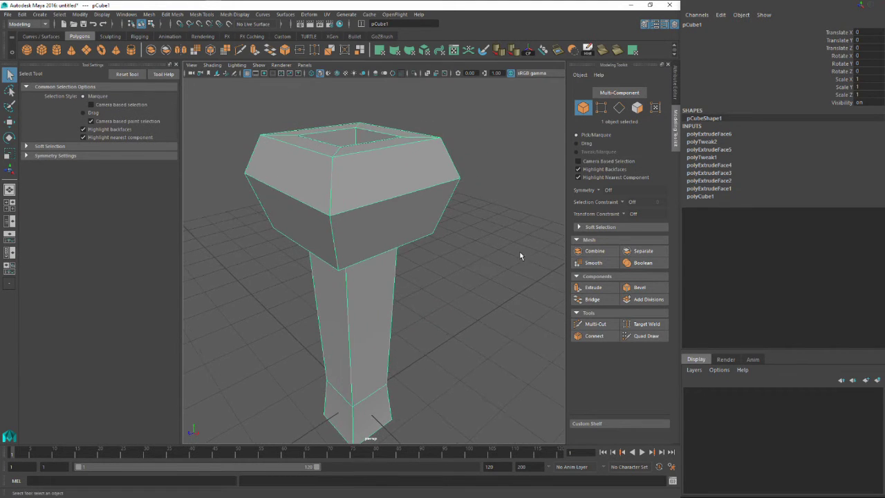
- Try beveling the whole mesh with one segment and a Fraction of 0.2
{"action": "left_click", "coordinate": [637, 288]}
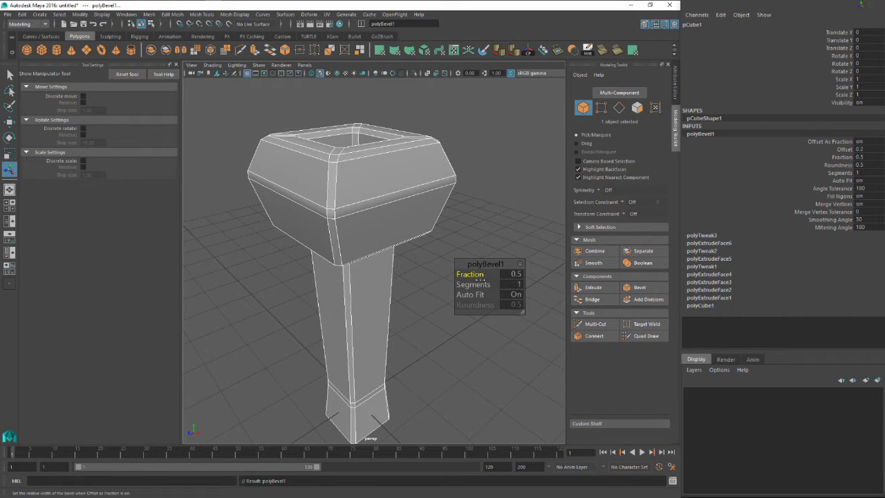
{"action": "mouse_move", "coordinate": [487, 284]}
{"action": "middle_mouse_down"}
{"action": "mouse_move", "coordinate": [478, 285]}
{"action": "mouse_move", "coordinate": [493, 284]}
{"action": "mouse_move", "coordinate": [482, 284]}
{"action": "mouse_move", "coordinate": [485, 274]}
{"action": "mouse_move", "coordinate": [473, 274]}
{"action": "mouse_move", "coordinate": [484, 273]}
{"action": "middle_mouse_up"}
{"action": "left_click_drag", "start_coordinate": [481, 274], "coordinate": [481, 275]}
{"action": "middle_click_drag", "start_coordinate": [335, 182], "coordinate": [368, 170]}
{"action": "left_click_drag", "start_coordinate": [368, 170], "coordinate": [402, 165], "text": "alt"}
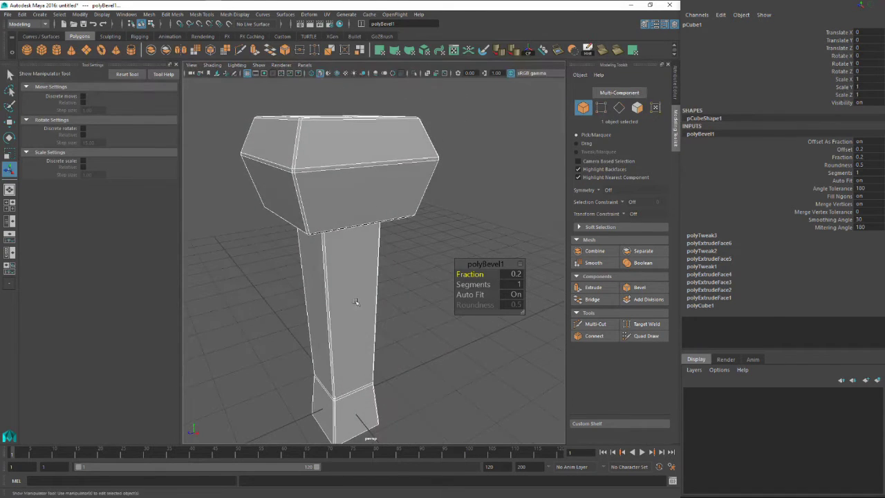
{"action": "middle_click_drag", "start_coordinate": [401, 189], "coordinate": [384, 185]}
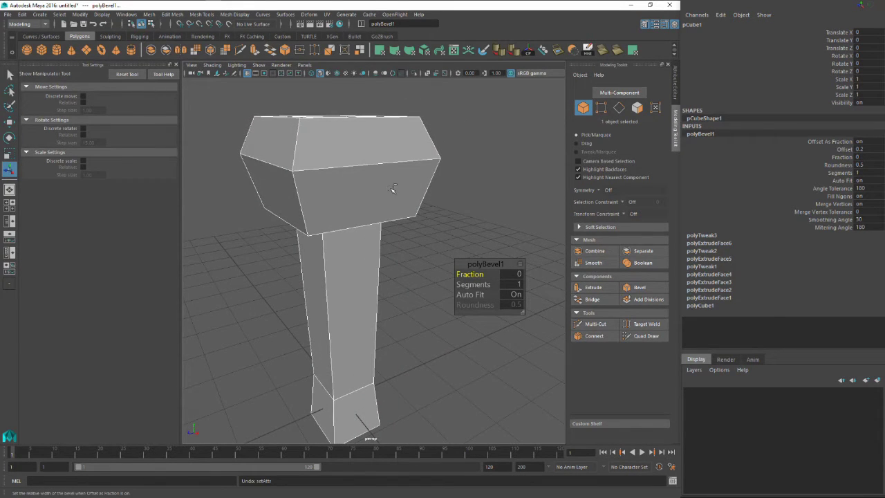
- Undo the bevel on the whole mesh and return to the Select tool
{"action": "key", "text": "ctrl+z"}
{"action": "key", "text": "ctrl+z"}
{"action": "key", "text": "q"}
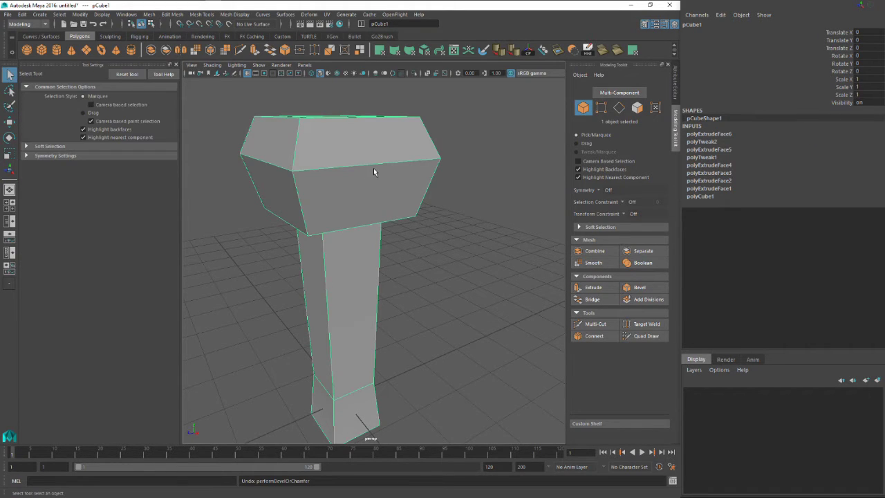
- Bevel the edge loop around the widest part of the head with additional segments, and return to object mode
{"action": "right_click", "coordinate": [320, 181]}
{"action": "left_click", "coordinate": [320, 157]}
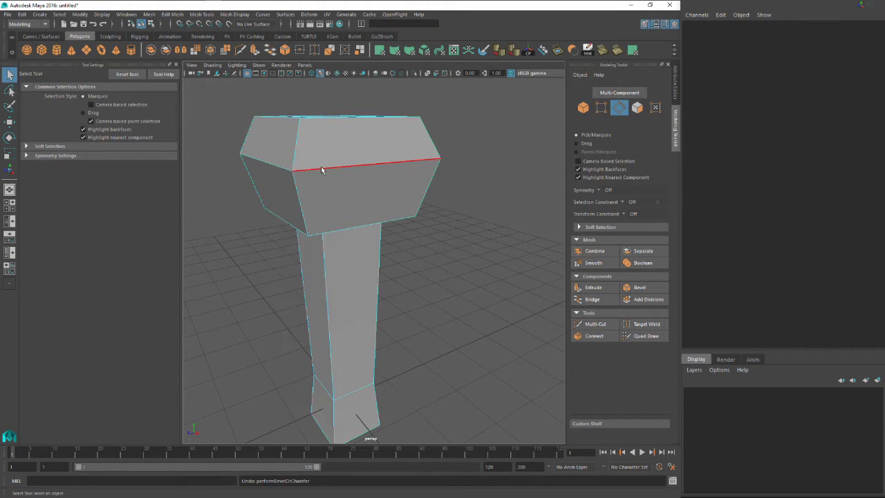
{"action": "left_click", "coordinate": [311, 171]}
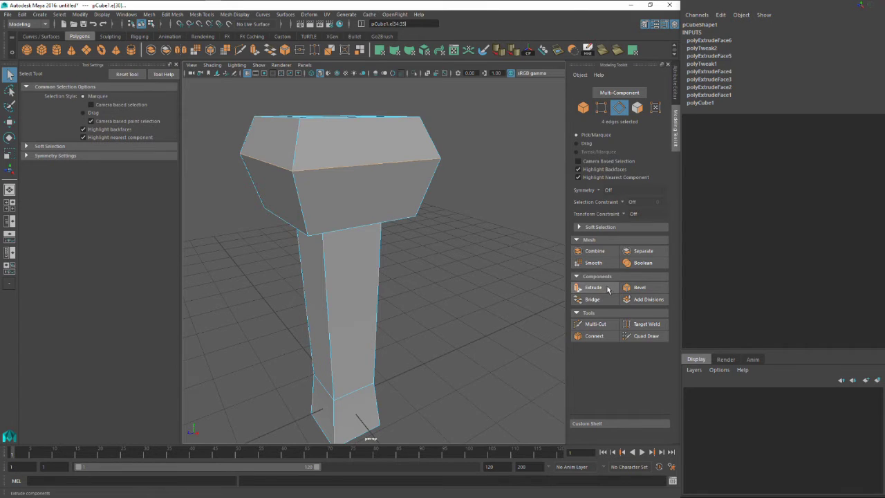
{"action": "left_click", "coordinate": [632, 288]}
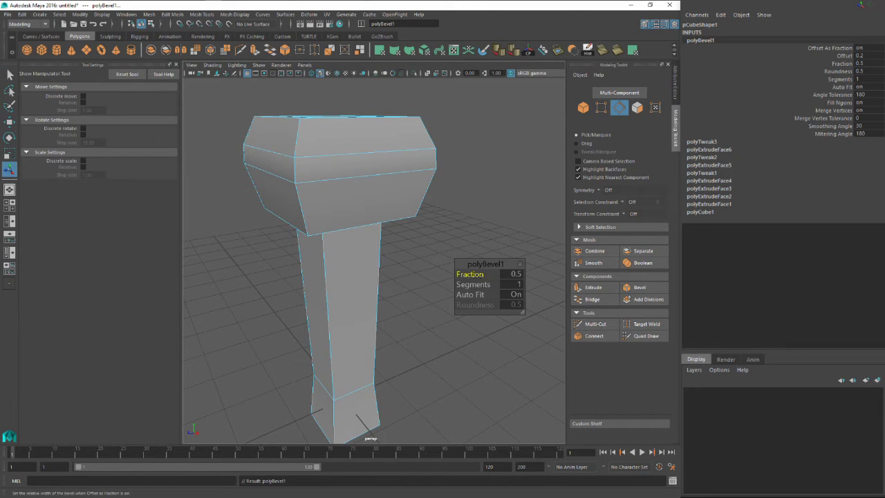
{"action": "mouse_move", "coordinate": [470, 275]}
{"action": "left_mouse_down"}
{"action": "mouse_move", "coordinate": [487, 284]}
{"action": "mouse_move", "coordinate": [474, 285]}
{"action": "left_mouse_up"}
{"action": "key", "text": "q"}
{"action": "right_click_drag", "start_coordinate": [380, 169], "coordinate": [415, 158]}
{"action": "left_click", "coordinate": [438, 191]}
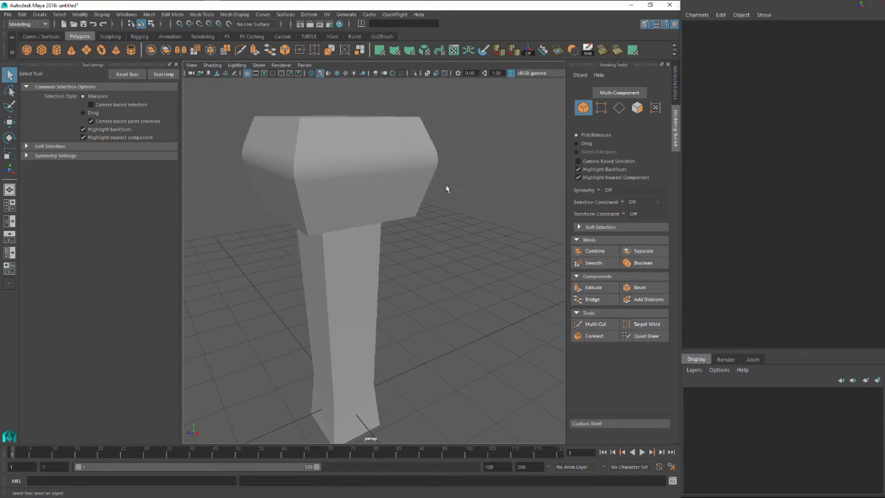
- Select the shaft's vertical corner edges and its waist loop, leaving the bottom edges of the base unselected
{"action": "left_click_drag", "start_coordinate": [438, 191], "coordinate": [328, 179], "text": "alt"}
{"action": "left_click", "coordinate": [366, 176]}
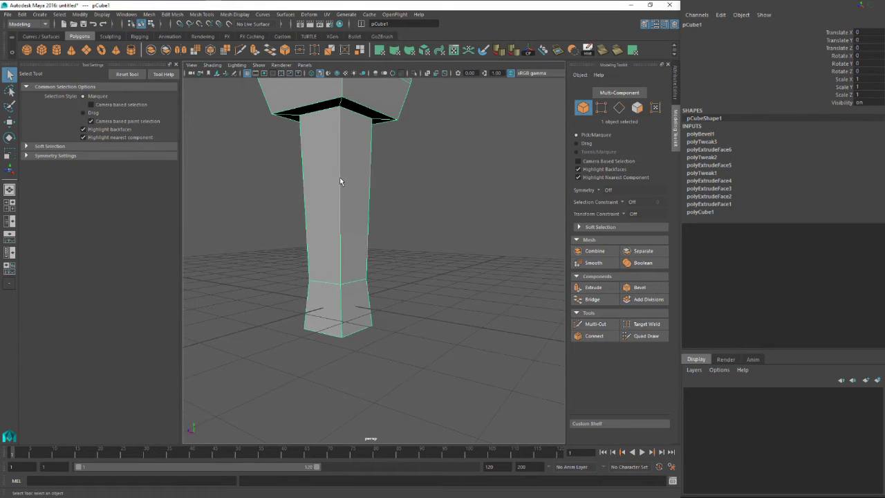
{"action": "mouse_move", "coordinate": [339, 176]}
{"action": "right_mouse_down"}
{"action": "mouse_move", "coordinate": [336, 155]}
{"action": "mouse_move", "coordinate": [337, 163]}
{"action": "right_mouse_up"}
{"action": "left_click_drag", "start_coordinate": [252, 151], "coordinate": [463, 358]}
{"action": "left_click_drag", "start_coordinate": [463, 357], "coordinate": [344, 342], "text": "alt"}
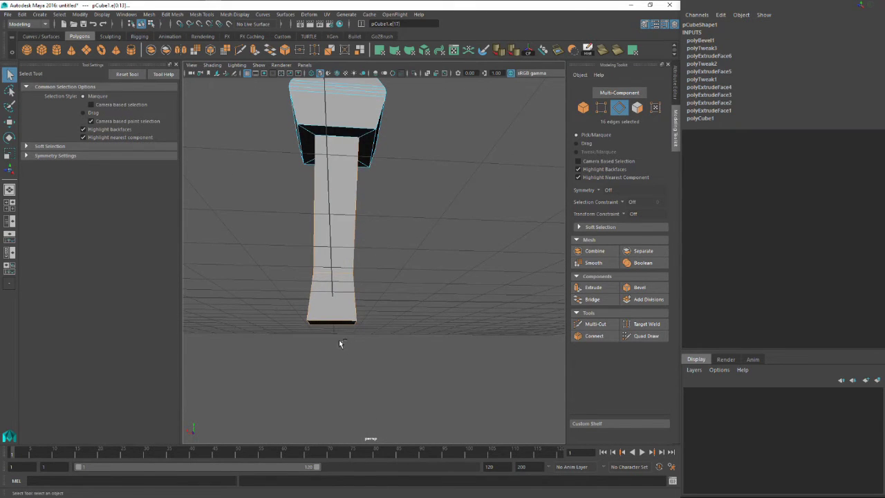
{"action": "left_click_drag", "start_coordinate": [352, 311], "coordinate": [248, 308], "text": "alt"}
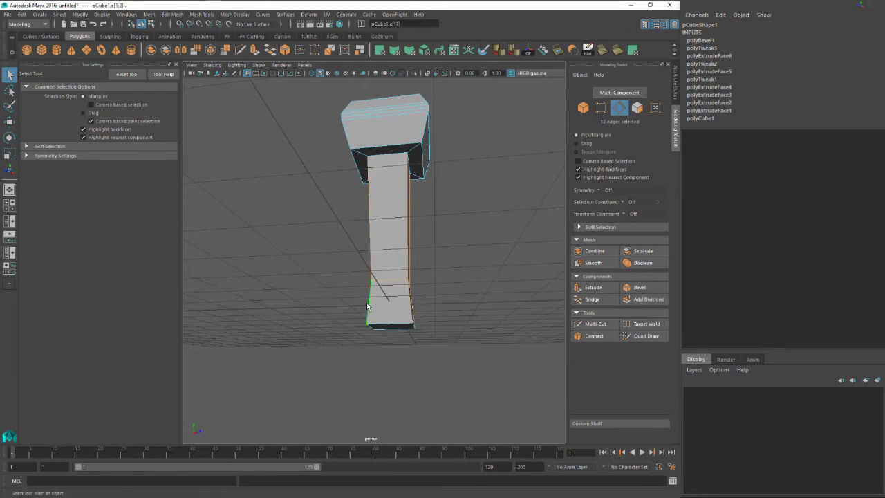
{"action": "left_click_drag", "start_coordinate": [366, 303], "coordinate": [366, 304], "text": "alt"}
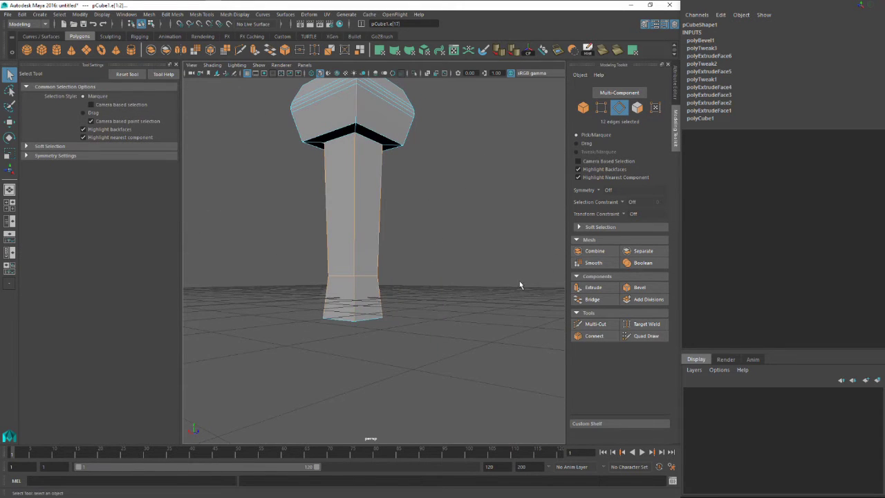
- Bevel the selected shaft edges with additional segments to round the shaft, and return to object mode
{"action": "left_click", "coordinate": [637, 287]}
{"action": "left_click_drag", "start_coordinate": [352, 237], "coordinate": [394, 244], "text": "alt"}
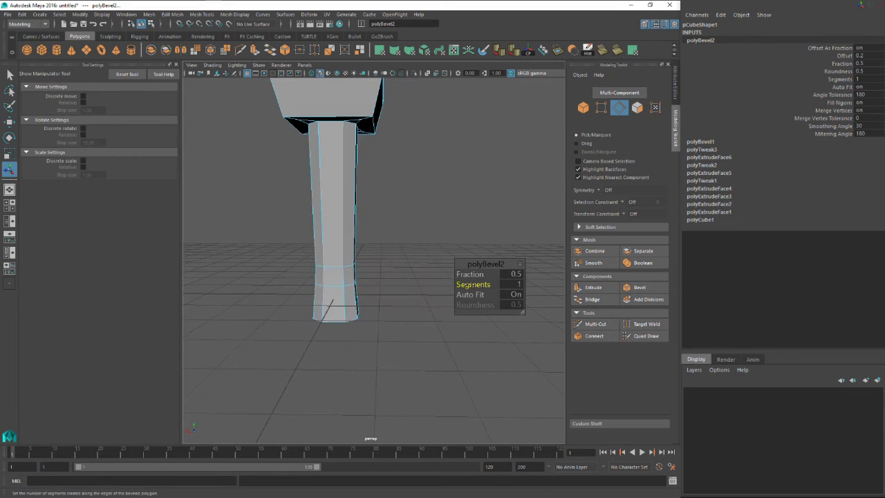
{"action": "left_click_drag", "start_coordinate": [468, 284], "coordinate": [394, 166]}
{"action": "right_click_drag", "start_coordinate": [360, 155], "coordinate": [390, 143]}
{"action": "left_click", "coordinate": [382, 208]}
- Inspect the beveled column from several angles, from the underside of the head down to the base
{"action": "left_click_drag", "start_coordinate": [383, 207], "coordinate": [334, 235], "text": "alt"}
{"action": "middle_click_drag", "start_coordinate": [334, 235], "coordinate": [366, 276], "text": "alt"}
{"action": "left_click_drag", "start_coordinate": [355, 268], "coordinate": [367, 316], "text": "alt"}
{"action": "left_click", "coordinate": [335, 262]}
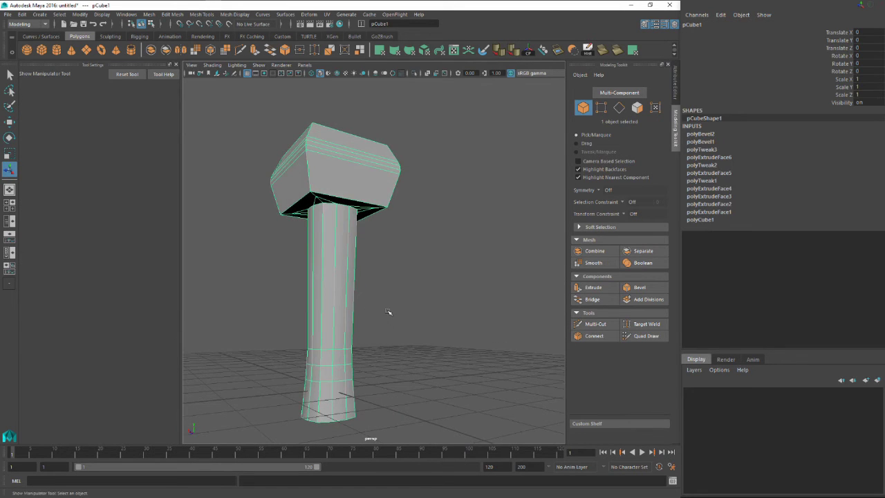
{"action": "left_click", "coordinate": [388, 311]}
{"action": "left_click_drag", "start_coordinate": [394, 276], "coordinate": [409, 247], "text": "alt"}
{"action": "middle_click_drag", "start_coordinate": [409, 246], "coordinate": [419, 227], "text": "alt"}
{"action": "left_click_drag", "start_coordinate": [418, 228], "coordinate": [417, 239], "text": "alt"}
{"action": "middle_click_drag", "start_coordinate": [417, 257], "coordinate": [409, 222], "text": "alt"}
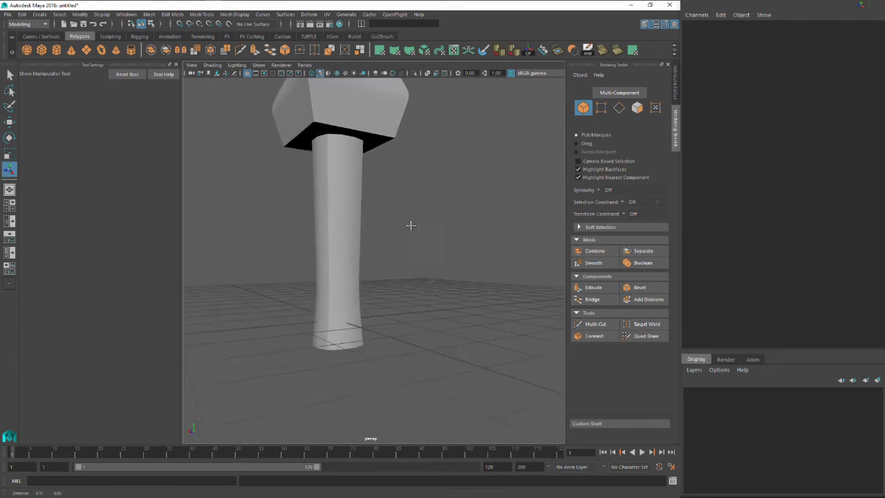
{"action": "left_click_drag", "start_coordinate": [410, 223], "coordinate": [417, 224], "text": "alt"}
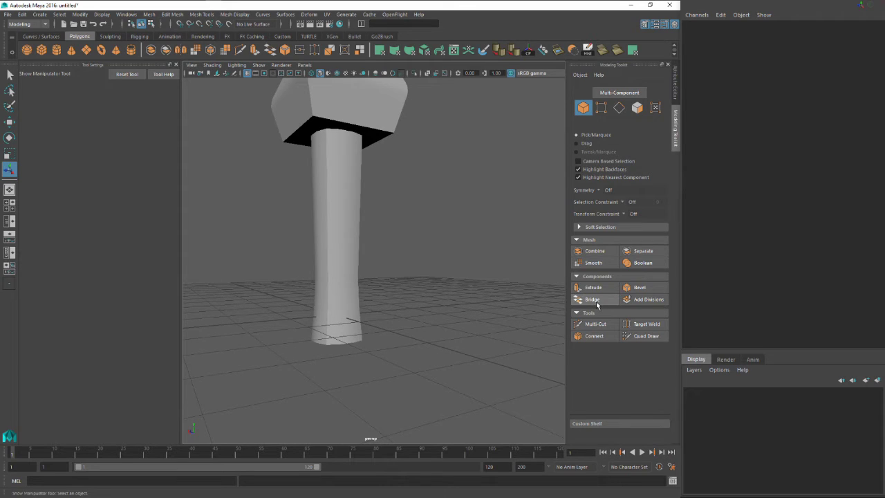
{"action": "right_click_drag", "start_coordinate": [498, 237], "coordinate": [477, 217], "text": "alt"}
{"action": "left_click_drag", "start_coordinate": [389, 279], "coordinate": [323, 224], "text": "alt"}
{"action": "left_click", "coordinate": [341, 238]}
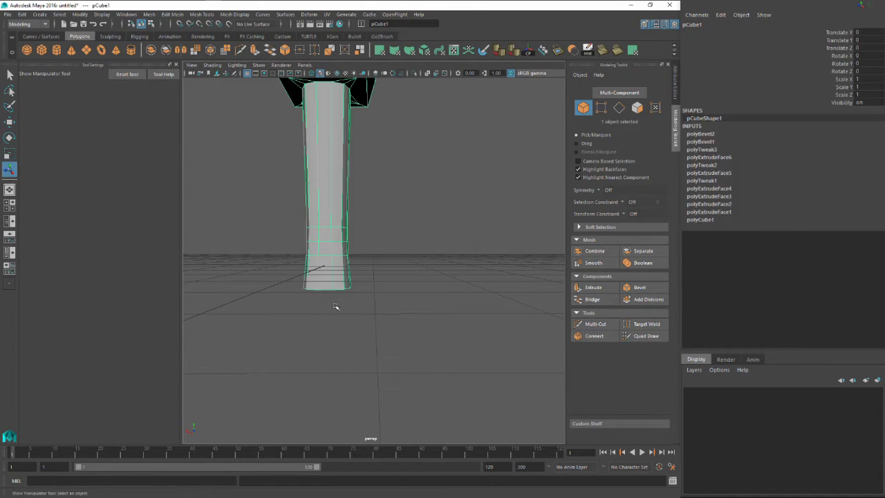
{"action": "left_click_drag", "start_coordinate": [334, 304], "coordinate": [325, 281], "text": "alt"}
{"action": "left_click_drag", "start_coordinate": [329, 318], "coordinate": [322, 368], "text": "alt"}
{"action": "left_click_drag", "start_coordinate": [339, 293], "coordinate": [302, 248], "text": "alt"}
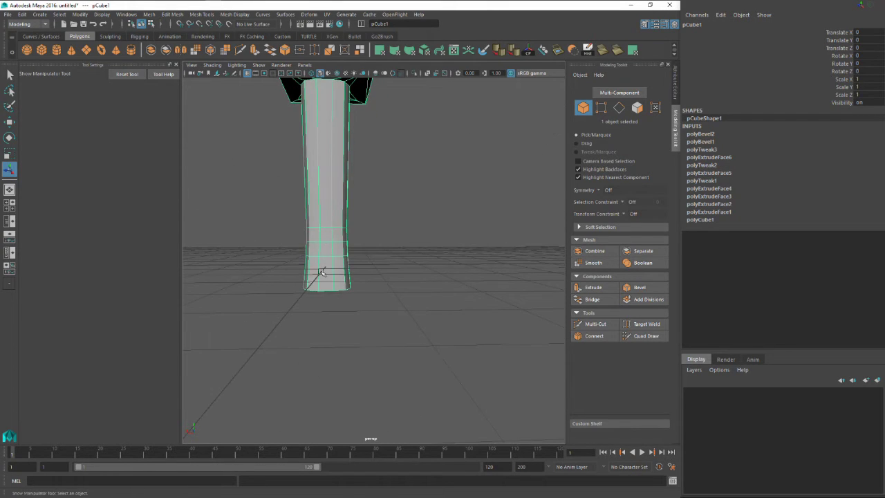
- Create a polygon cube and move it below the column to about -2.06 on the Y axis
{"action": "left_click", "coordinate": [46, 53]}
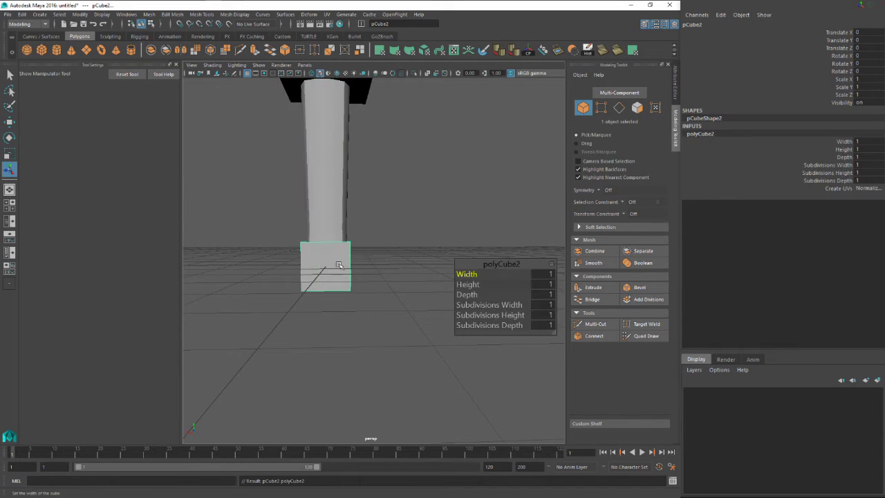
{"action": "left_click_drag", "start_coordinate": [363, 277], "coordinate": [387, 300], "text": "alt"}
{"action": "key", "text": "w"}
{"action": "left_click_drag", "start_coordinate": [325, 225], "coordinate": [330, 299]}
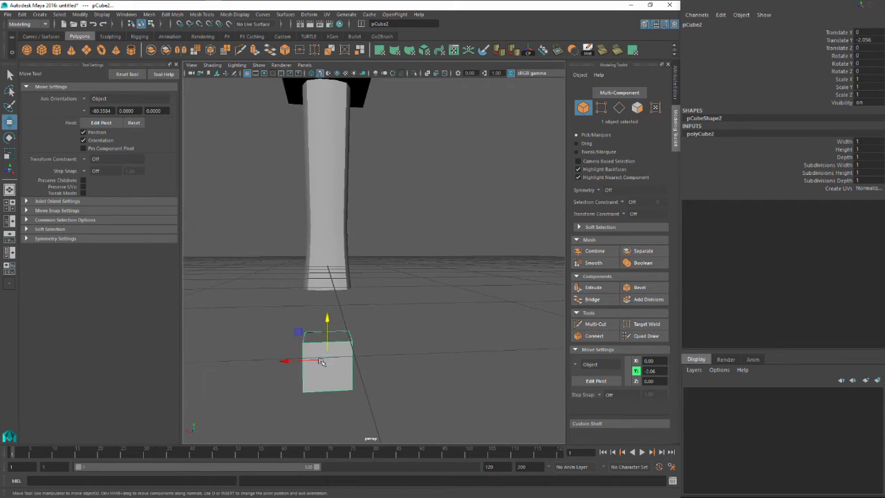
- Flatten the new cube by scaling it to about 0.71 on the Y axis
{"action": "key", "text": "r"}
{"action": "left_click_drag", "start_coordinate": [291, 361], "coordinate": [317, 362]}
{"action": "key", "text": "ctrl+z"}
{"action": "left_click_drag", "start_coordinate": [328, 322], "coordinate": [340, 303]}
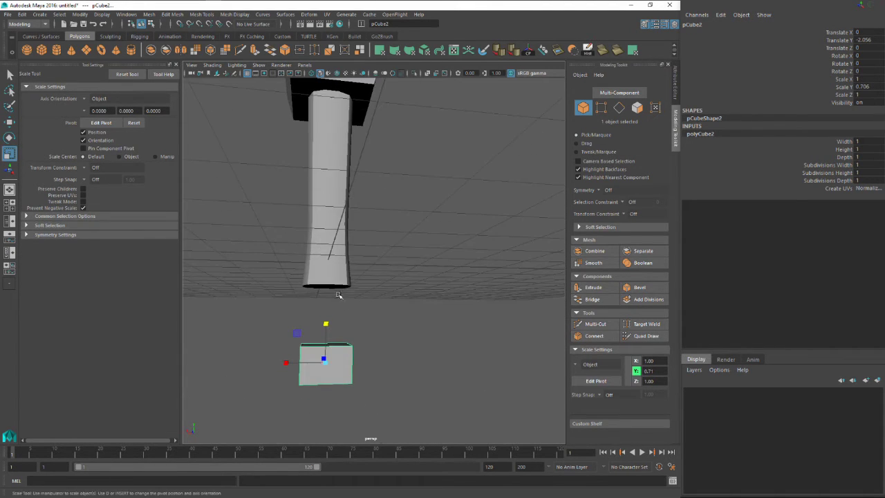
- Combine the flattened cube and the column into one mesh
{"action": "key", "text": "w"}
{"action": "left_click_drag", "start_coordinate": [326, 274], "coordinate": [343, 266], "text": "alt"}
{"action": "left_click", "coordinate": [339, 264], "text": "shift"}
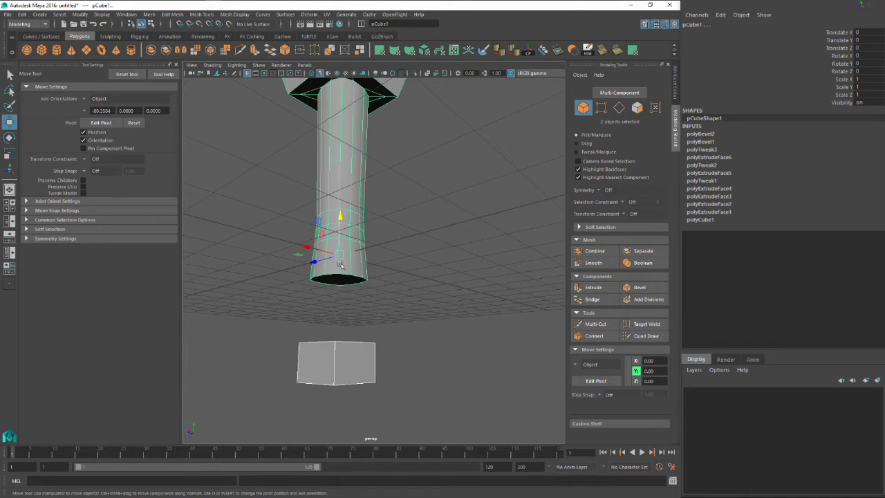
{"action": "left_click", "coordinate": [591, 252]}
- Try to bridge the flattened cube's top face with the column's bottom face
{"action": "left_click_drag", "start_coordinate": [366, 289], "coordinate": [338, 349], "text": "alt"}
{"action": "right_click", "coordinate": [338, 348]}
{"action": "right_click_drag", "start_coordinate": [337, 330], "coordinate": [336, 276]}
{"action": "left_click", "coordinate": [342, 349]}
{"action": "left_click_drag", "start_coordinate": [344, 348], "coordinate": [345, 283], "text": "alt"}
{"action": "left_click", "coordinate": [337, 266], "text": "shift"}
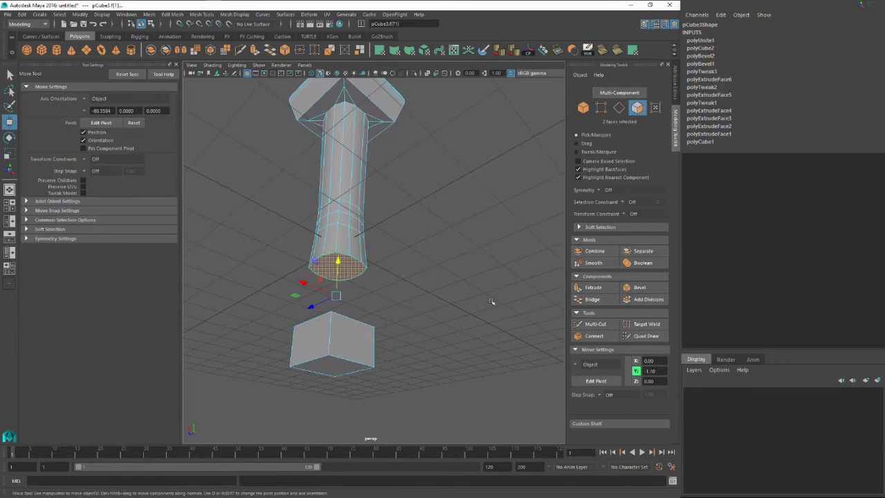
{"action": "left_click", "coordinate": [593, 299]}
{"action": "left_click_drag", "start_coordinate": [415, 316], "coordinate": [386, 325], "text": "alt"}
{"action": "left_click_drag", "start_coordinate": [442, 312], "coordinate": [334, 325], "text": "alt"}
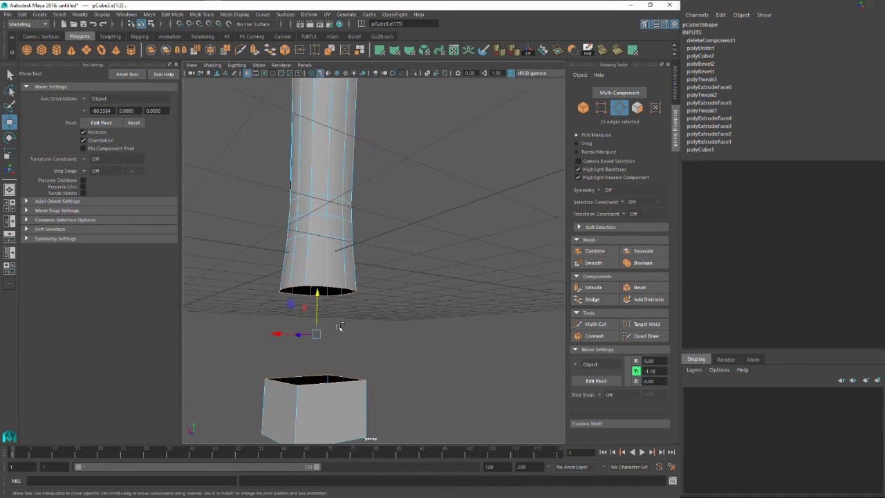
- Undo the bridge attempt and its face selection, and select the combined mesh in object mode
{"action": "key", "text": "ctrl+z"}
{"action": "key", "text": "ctrl+z"}
{"action": "key", "text": "ctrl+z"}
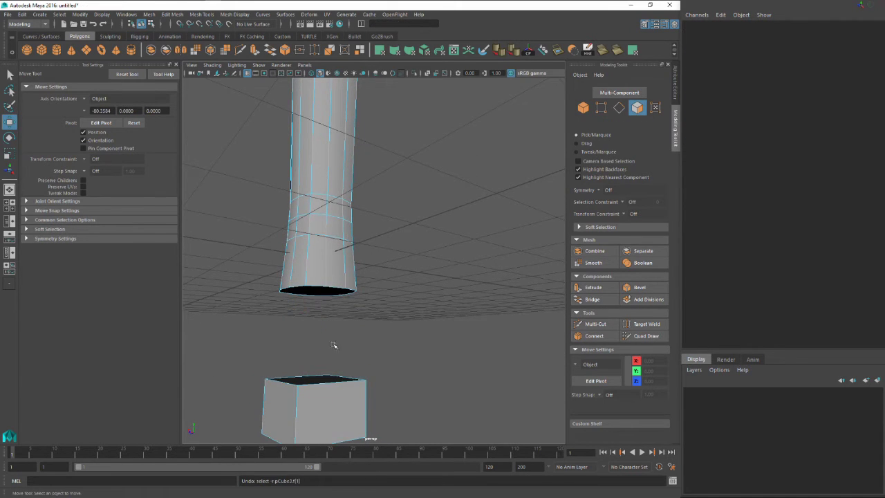
{"action": "left_click_drag", "start_coordinate": [329, 351], "coordinate": [306, 310], "text": "alt"}
{"action": "key", "text": "q"}
{"action": "right_click_drag", "start_coordinate": [329, 253], "coordinate": [373, 238]}
{"action": "left_click", "coordinate": [350, 328]}
{"action": "left_click_drag", "start_coordinate": [350, 328], "coordinate": [201, 161], "text": "alt"}
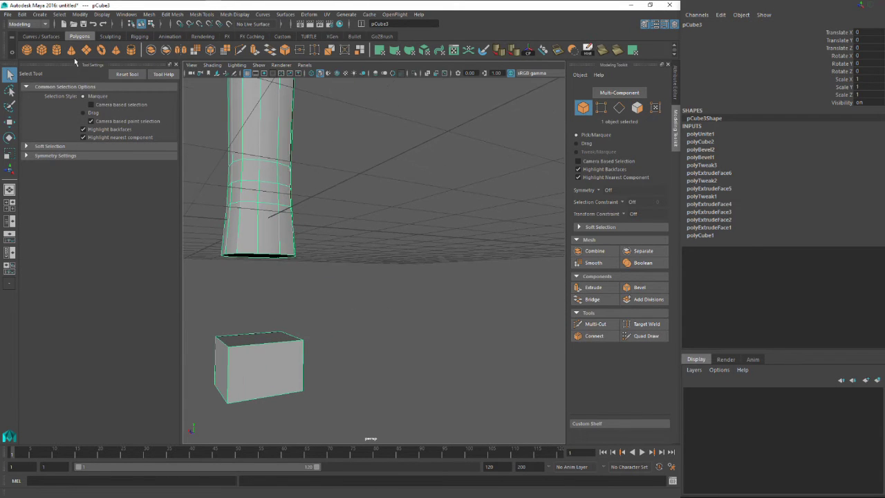
- Create another polygon cube and move it beside the column to about -1.98 on the X axis
{"action": "left_click", "coordinate": [43, 51]}
{"action": "key", "text": "w"}
{"action": "left_click_drag", "start_coordinate": [338, 276], "coordinate": [278, 243], "text": "alt"}
{"action": "left_click_drag", "start_coordinate": [228, 229], "coordinate": [347, 230]}
{"action": "middle_click_drag", "start_coordinate": [392, 239], "coordinate": [322, 240], "text": "alt"}
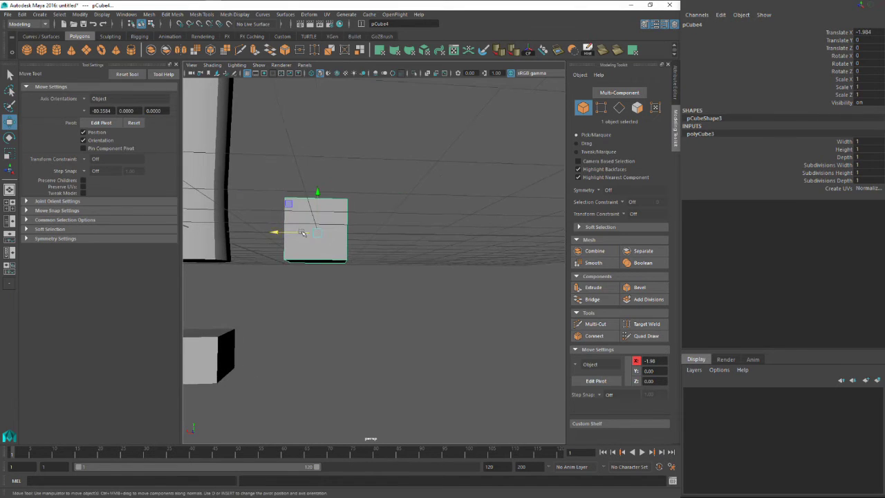
- Duplicate the cube and move the copy down and farther away from the column
{"action": "key", "text": "ctrl+d"}
{"action": "left_click_drag", "start_coordinate": [288, 203], "coordinate": [399, 303]}
{"action": "key", "text": "e"}
{"action": "key", "text": "w"}
- Combine the two matching cubes and bridge the lower cube's top face to the upper cube's outer side face
{"action": "left_click", "coordinate": [296, 224]}
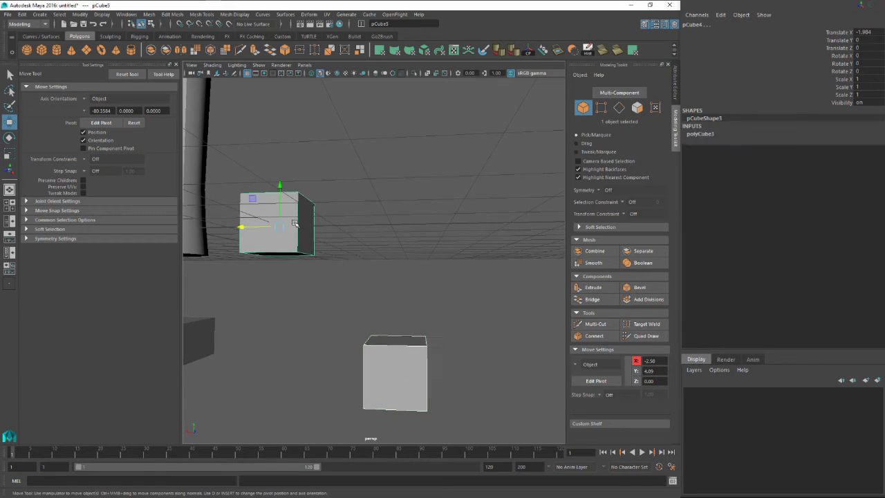
{"action": "left_click", "coordinate": [593, 251]}
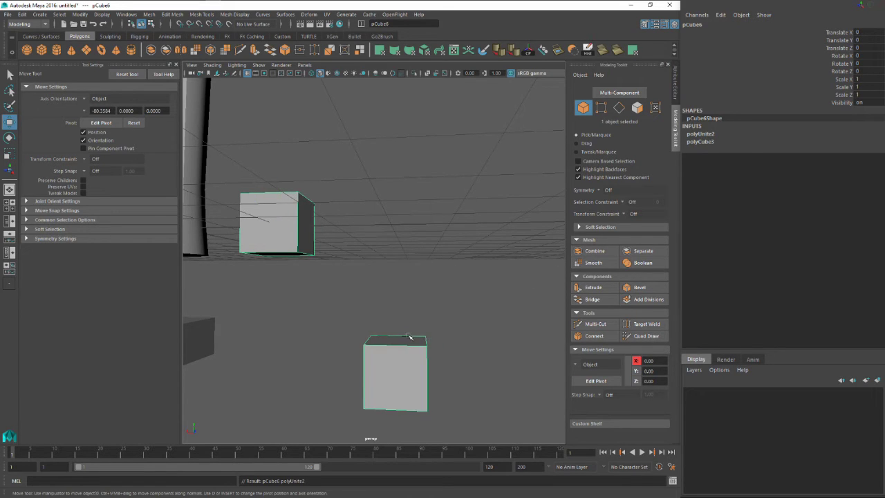
{"action": "right_click_drag", "start_coordinate": [408, 336], "coordinate": [405, 276]}
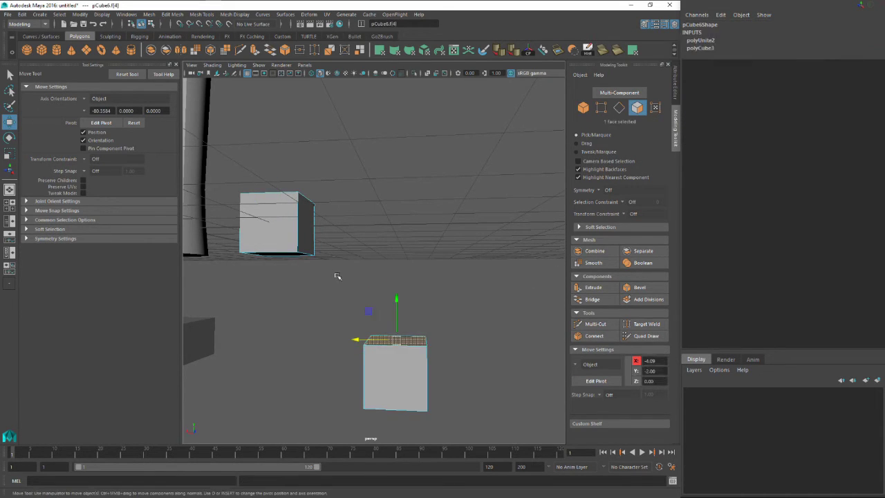
{"action": "left_click", "coordinate": [309, 238]}
{"action": "left_click", "coordinate": [588, 300]}
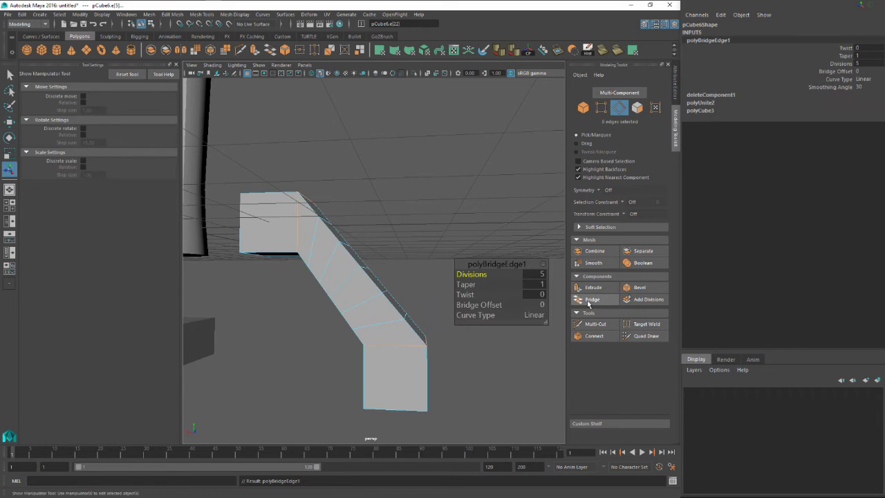
- Set the bridge's Taper to 1.1 and cycle its Curve Type to Blend
{"action": "mouse_move", "coordinate": [388, 292]}
{"action": "left_mouse_down", "text": "alt"}
{"action": "mouse_move", "coordinate": [421, 283]}
{"action": "mouse_move", "coordinate": [397, 290]}
{"action": "left_mouse_up", "text": "alt"}
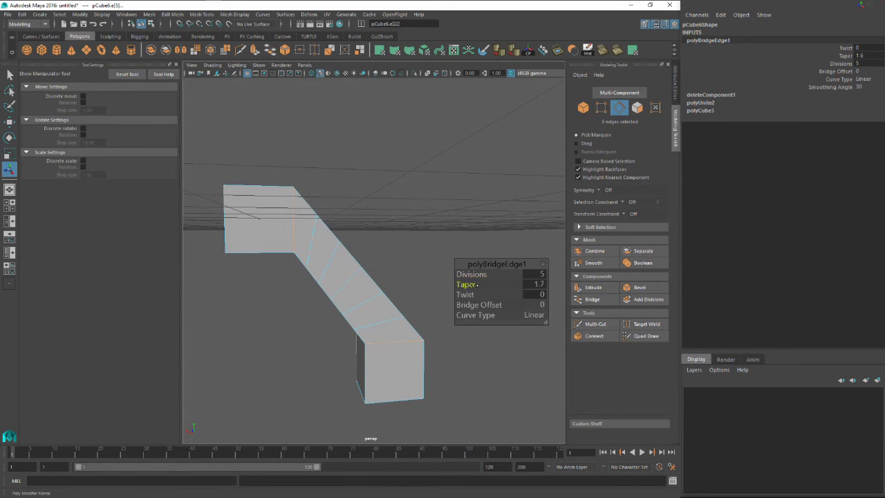
{"action": "mouse_move", "coordinate": [470, 284]}
{"action": "left_mouse_down"}
{"action": "mouse_move", "coordinate": [472, 274]}
{"action": "mouse_move", "coordinate": [477, 295]}
{"action": "left_mouse_up"}
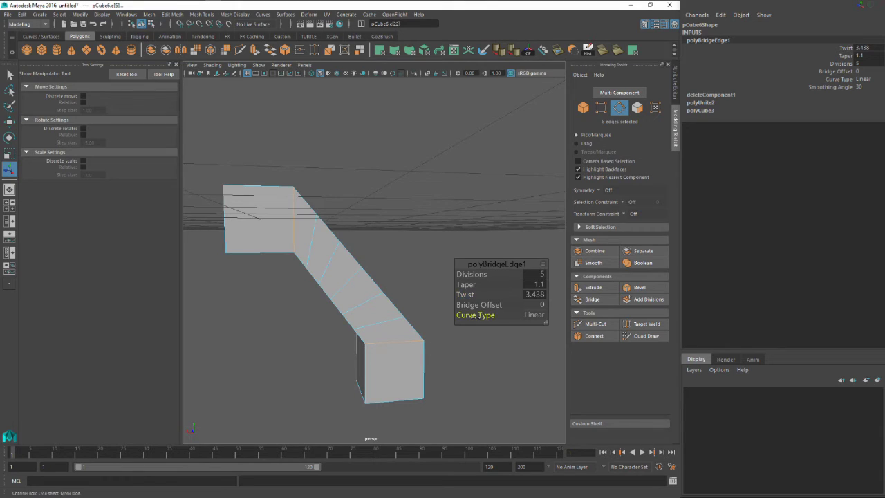
{"action": "left_click", "coordinate": [480, 315]}
{"action": "left_click", "coordinate": [480, 316]}
{"action": "left_click", "coordinate": [481, 316]}
{"action": "left_click", "coordinate": [480, 316]}
{"action": "left_click", "coordinate": [480, 316]}
{"action": "left_click", "coordinate": [481, 316]}
{"action": "left_click", "coordinate": [481, 315]}
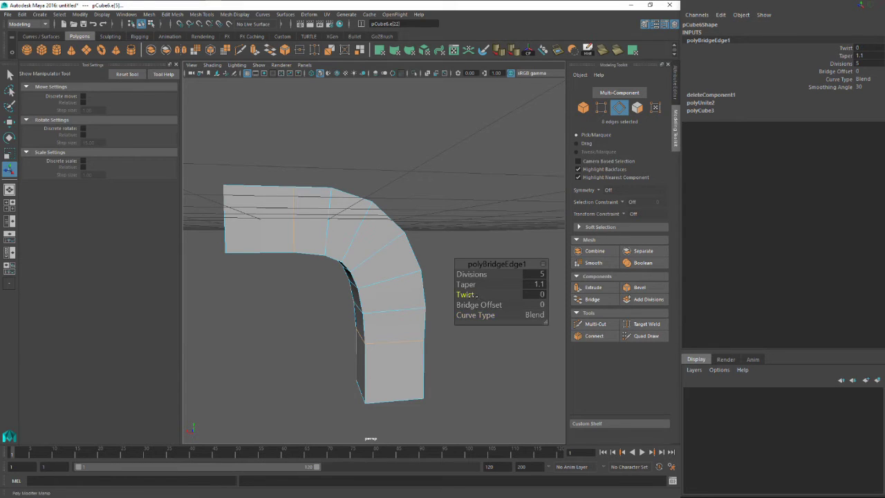
- Try twisting the bridge to about -127, and reset its Twist to 0
{"action": "left_click_drag", "start_coordinate": [464, 295], "coordinate": [418, 290]}
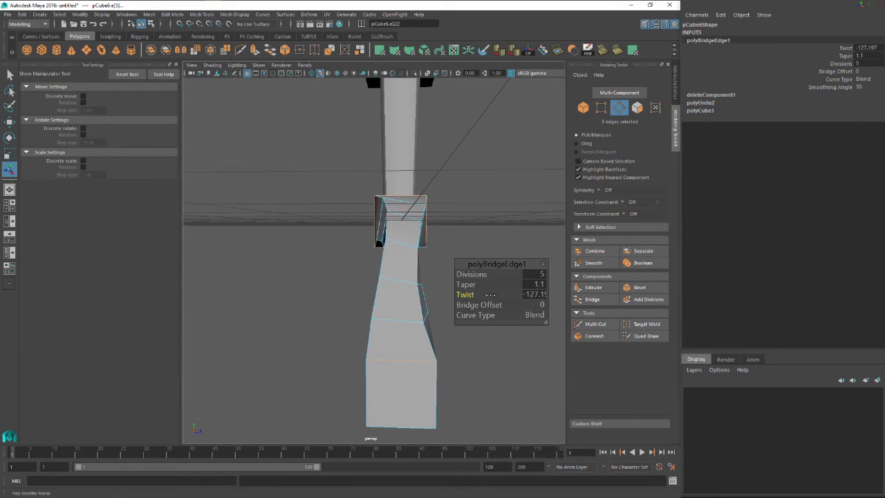
{"action": "left_click", "coordinate": [538, 295]}
{"action": "type", "text": "0"}
{"action": "key", "text": "Return"}
- Try narrowing the middle of the bridge with a Taper of 0.6 and view it from different sides
{"action": "left_click_drag", "start_coordinate": [467, 284], "coordinate": [479, 284]}
{"action": "left_click_drag", "start_coordinate": [408, 284], "coordinate": [458, 285], "text": "alt"}
{"action": "left_click_drag", "start_coordinate": [388, 285], "coordinate": [297, 284], "text": "alt"}
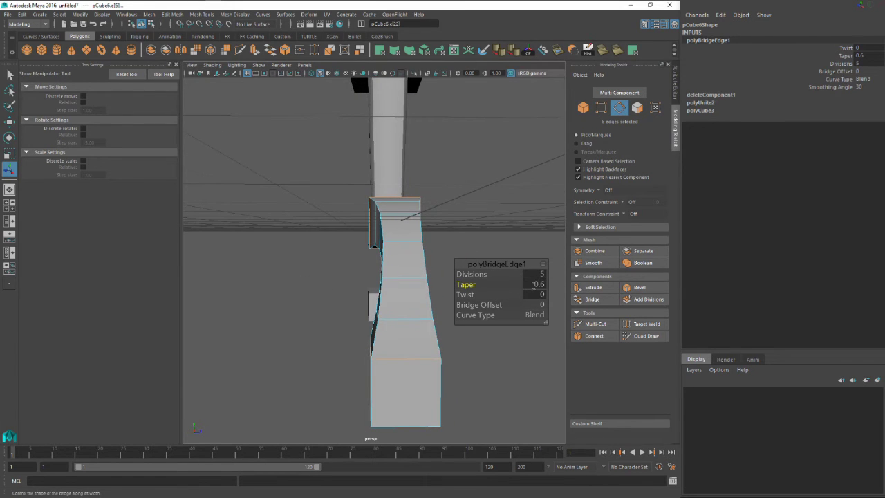
{"action": "left_click", "coordinate": [534, 284]}
{"action": "left_click_drag", "start_coordinate": [401, 283], "coordinate": [501, 279], "text": "alt"}
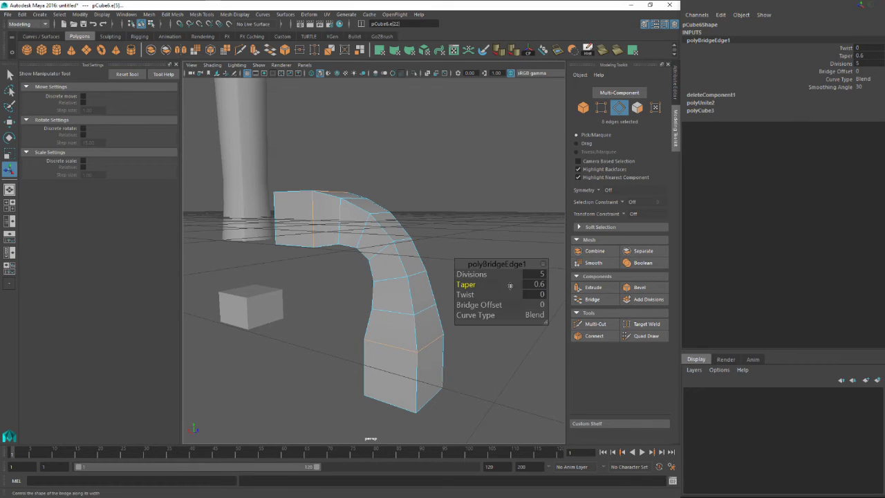
- Set the bridge to 7 Divisions, Taper 1, Twist about -5.73, Bridge Offset 1 and Curve Type Curve
{"action": "middle_click_drag", "start_coordinate": [505, 284], "coordinate": [497, 285]}
{"action": "left_click_drag", "start_coordinate": [470, 284], "coordinate": [410, 283]}
{"action": "left_click_drag", "start_coordinate": [483, 316], "coordinate": [493, 314]}
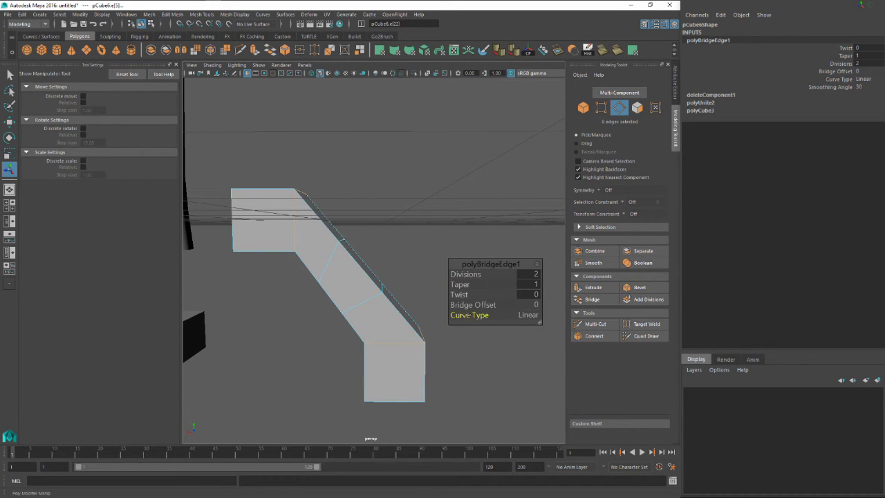
{"action": "left_click_drag", "start_coordinate": [456, 314], "coordinate": [472, 295]}
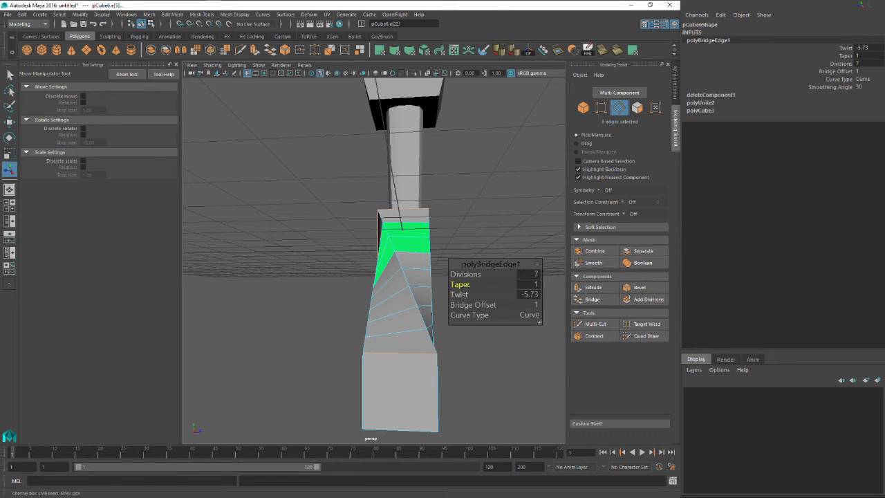
- Reset the bridge's Twist, Taper, Divisions and Bridge Offset to 0
{"action": "left_click_drag", "start_coordinate": [474, 286], "coordinate": [503, 285], "text": "alt"}
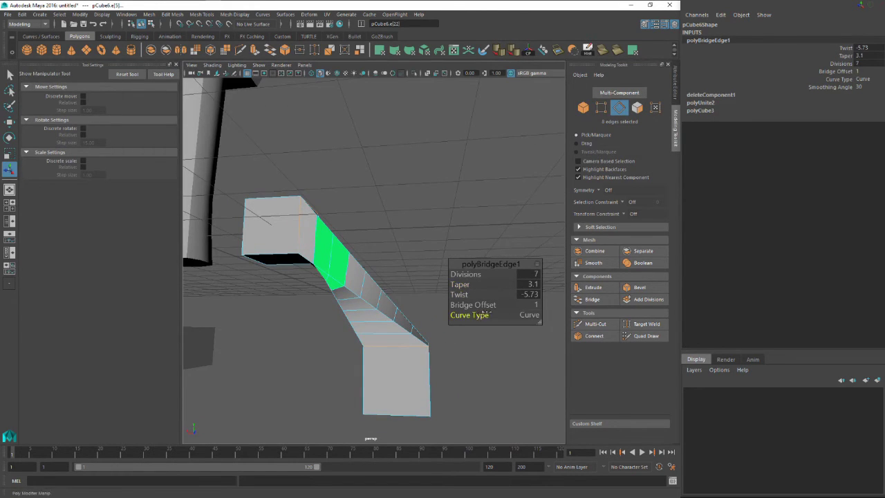
{"action": "left_click_drag", "start_coordinate": [488, 313], "coordinate": [415, 276]}
{"action": "left_click", "coordinate": [528, 294]}
{"action": "type", "text": "0"}
{"action": "left_click", "coordinate": [529, 284]}
{"action": "type", "text": "0"}
{"action": "left_click", "coordinate": [529, 273]}
{"action": "type", "text": "0"}
{"action": "key", "text": "Return"}
{"action": "left_click", "coordinate": [495, 314]}
{"action": "left_click_drag", "start_coordinate": [494, 314], "coordinate": [476, 304]}
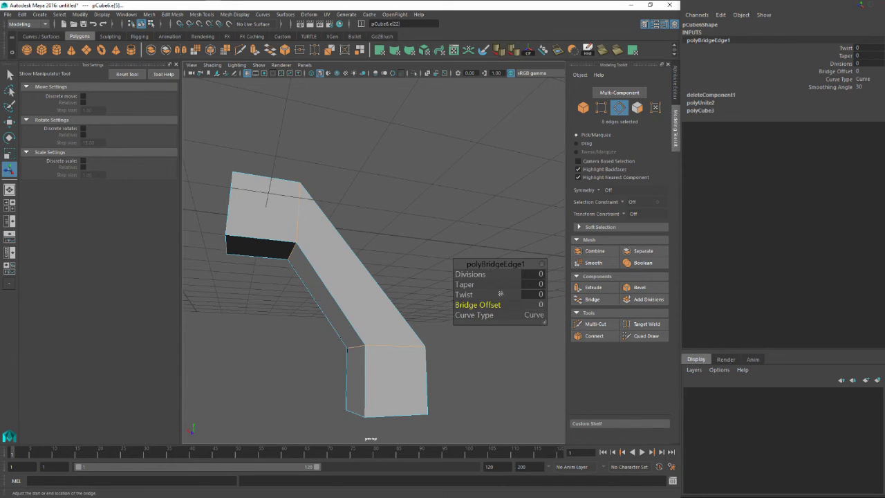
- Set the bridge to 3 Divisions, Taper 1, Twist 0 and Curve Type Blend
{"action": "left_click", "coordinate": [489, 274]}
{"action": "left_click_drag", "start_coordinate": [489, 274], "coordinate": [490, 275]}
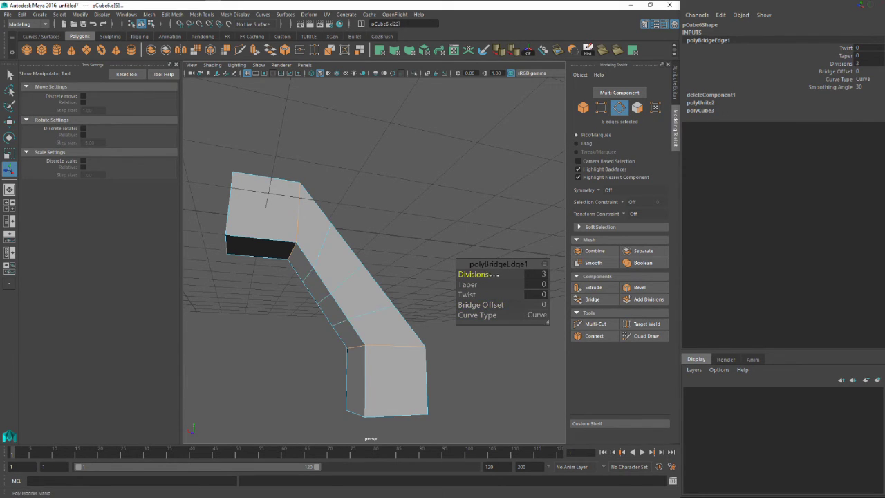
{"action": "left_click", "coordinate": [484, 314]}
{"action": "left_click_drag", "start_coordinate": [484, 315], "coordinate": [483, 284]}
{"action": "left_click", "coordinate": [548, 284]}
{"action": "type", "text": "1"}
{"action": "key", "text": "Return"}
{"action": "left_click", "coordinate": [531, 296]}
{"action": "type", "text": "0"}
{"action": "key", "text": "Return"}
- Finish the bridge edit and return the curved mesh to object mode
{"action": "left_click_drag", "start_coordinate": [263, 294], "coordinate": [396, 276], "text": "alt"}
{"action": "key", "text": "q"}
{"action": "right_click", "coordinate": [398, 278]}
{"action": "right_click_drag", "start_coordinate": [398, 278], "coordinate": [432, 241]}
{"action": "scroll", "coordinate": [410, 282], "scroll_direction": "down", "scroll_amount": 5}
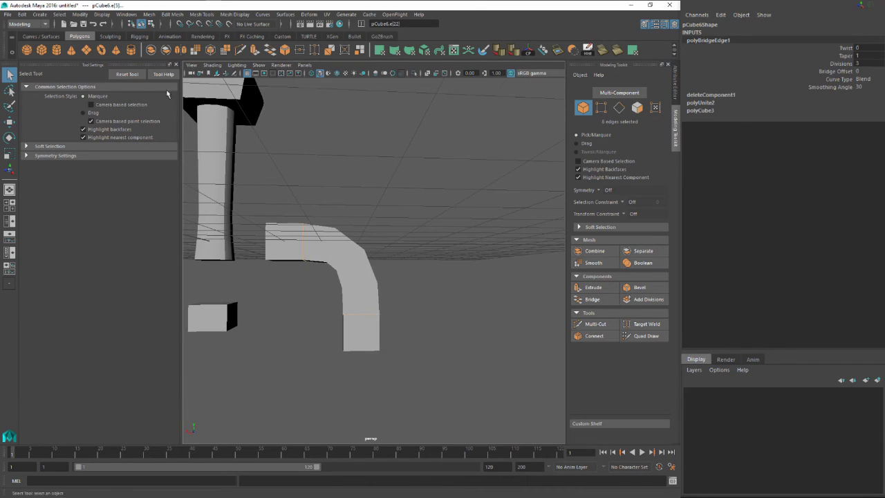
- Create a polygon cube and place it beside the bridged mesh at about X -6.21, Y -1.38, Z -0.49
{"action": "left_click", "coordinate": [42, 50]}
{"action": "key", "text": "w"}
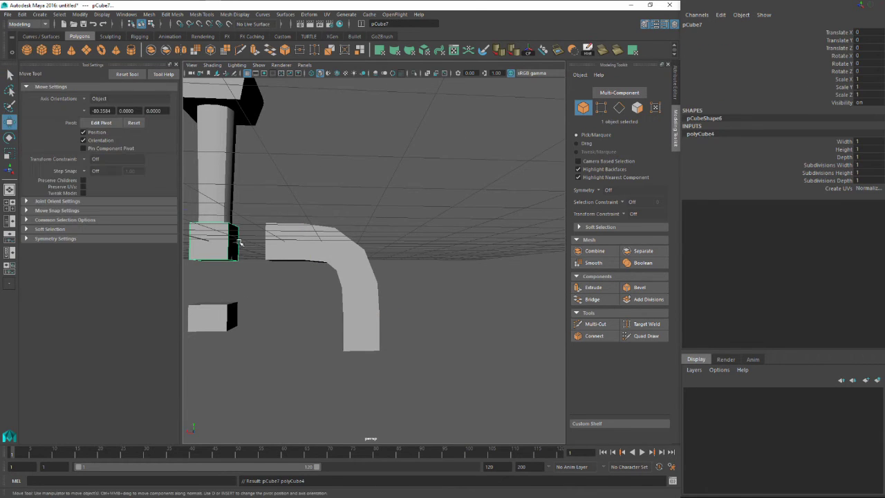
{"action": "left_click_drag", "start_coordinate": [217, 243], "coordinate": [424, 289]}
{"action": "key", "text": "f"}
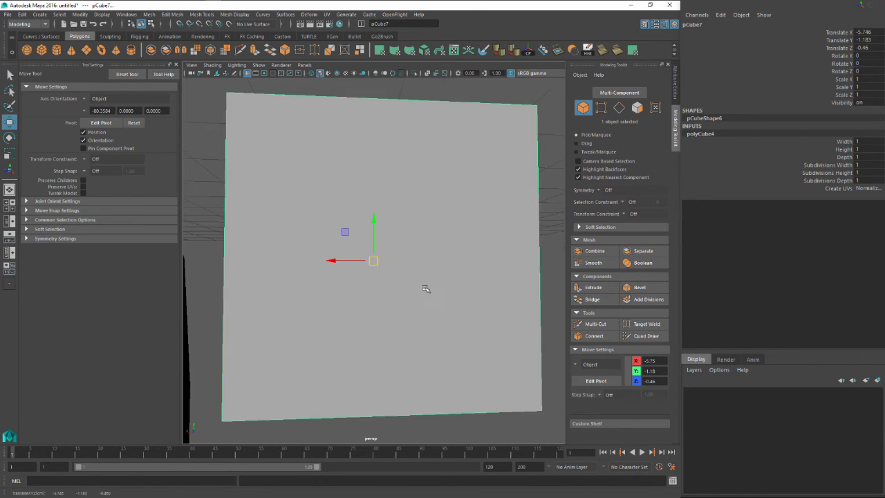
{"action": "scroll", "coordinate": [430, 296], "scroll_direction": "down", "scroll_amount": 2}
{"action": "left_click_drag", "start_coordinate": [373, 259], "coordinate": [355, 285]}
{"action": "middle_click_drag", "start_coordinate": [354, 285], "coordinate": [336, 285], "text": "alt"}
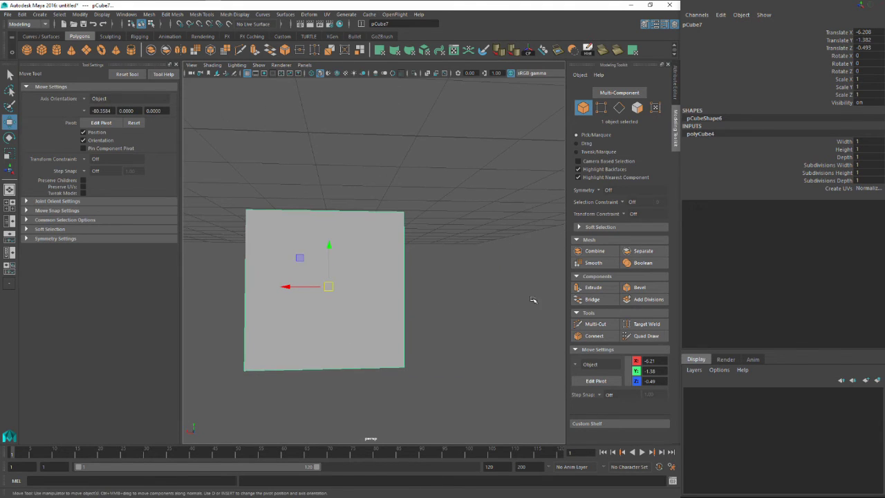
- Add Divisions to the new cube with Divisions set to 3 and return to object mode
{"action": "left_click", "coordinate": [647, 299]}
{"action": "left_click_drag", "start_coordinate": [470, 274], "coordinate": [417, 293]}
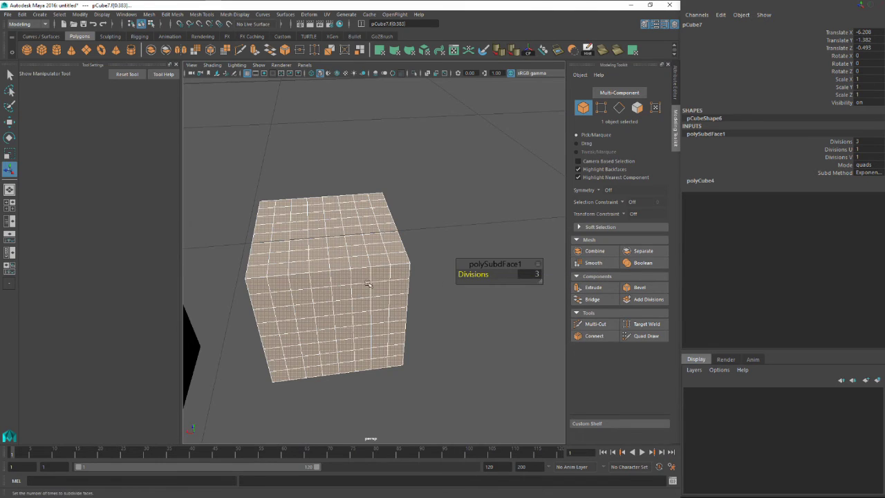
{"action": "left_click_drag", "start_coordinate": [366, 284], "coordinate": [361, 257], "text": "alt"}
{"action": "key", "text": "q"}
{"action": "right_click_drag", "start_coordinate": [364, 253], "coordinate": [404, 241]}
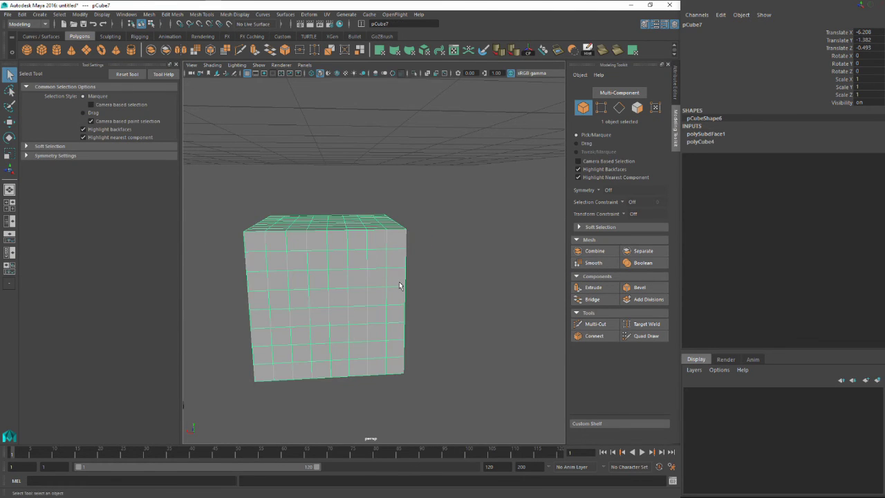
- Create another polygon cube and place it next to the subdivided one at about X -7.48, Y -1.28, Z -0.52
{"action": "left_click", "coordinate": [44, 51]}
{"action": "key", "text": "w"}
{"action": "right_click_drag", "start_coordinate": [331, 291], "coordinate": [320, 284], "text": "alt"}
{"action": "scroll", "coordinate": [320, 283], "scroll_direction": "down", "scroll_amount": 5}
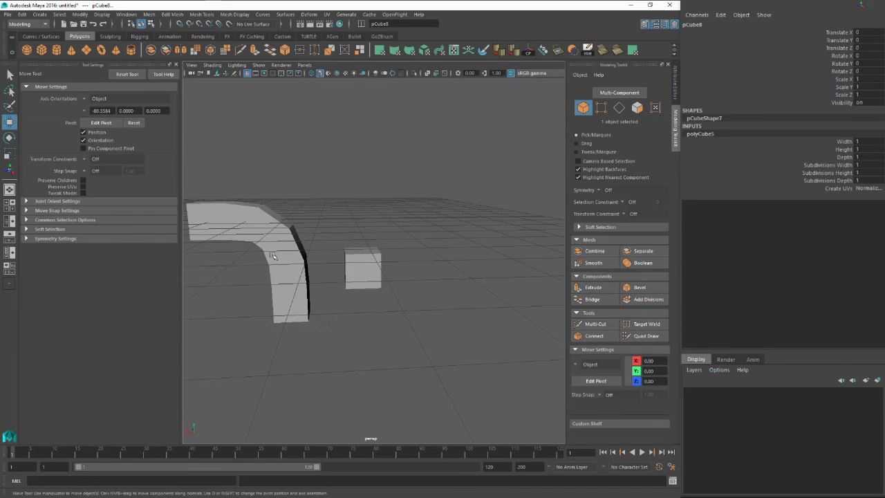
{"action": "left_click_drag", "start_coordinate": [255, 231], "coordinate": [512, 273]}
{"action": "key", "text": "f"}
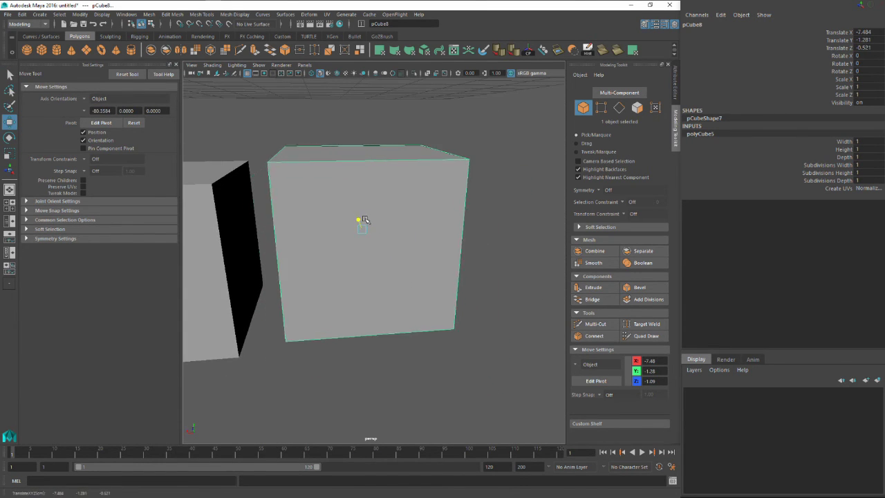
- Smooth the newest cube, raise its Divisions until it is rounded into a dense sphere, and return to object mode
{"action": "left_click", "coordinate": [593, 263]}
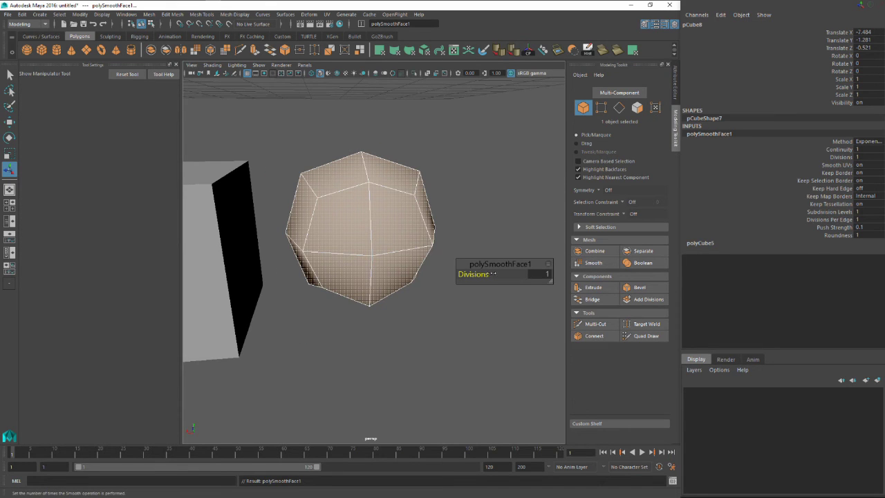
{"action": "left_click_drag", "start_coordinate": [488, 274], "coordinate": [502, 272]}
{"action": "left_click_drag", "start_coordinate": [421, 242], "coordinate": [402, 233], "text": "alt"}
{"action": "middle_click_drag", "start_coordinate": [402, 236], "coordinate": [483, 231], "text": "alt"}
{"action": "key", "text": "q"}
{"action": "right_click_drag", "start_coordinate": [478, 228], "coordinate": [518, 215]}
- Compare the wireframes of the subdivided cube and the smoothed cube by selecting each and viewing them from different angles
{"action": "left_click", "coordinate": [338, 253]}
{"action": "left_click", "coordinate": [476, 242]}
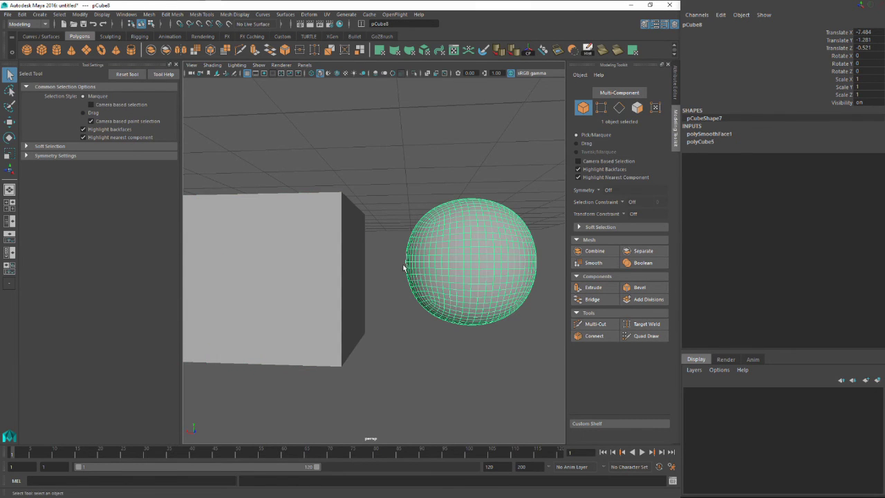
{"action": "left_click_drag", "start_coordinate": [403, 264], "coordinate": [380, 278], "text": "alt"}
{"action": "left_click", "coordinate": [361, 273]}
{"action": "left_click", "coordinate": [462, 214]}
{"action": "left_click_drag", "start_coordinate": [462, 214], "coordinate": [376, 227], "text": "alt"}
{"action": "key", "text": "w"}
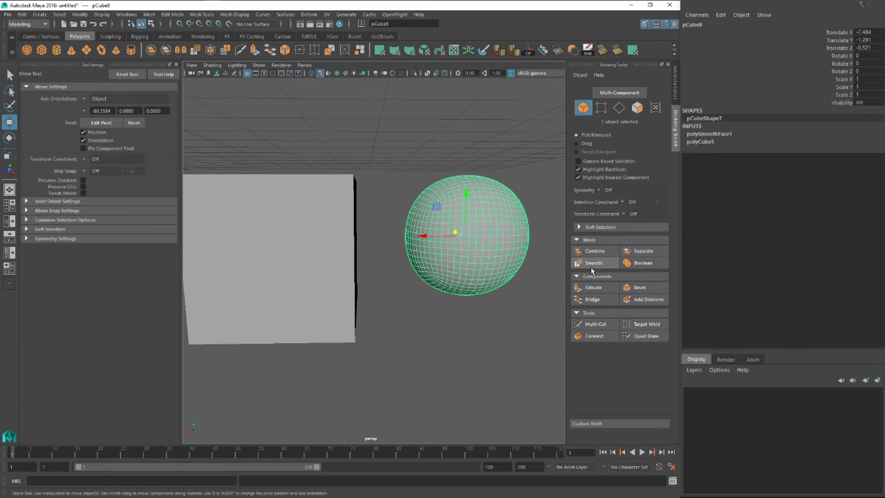
{"action": "left_click_drag", "start_coordinate": [358, 257], "coordinate": [379, 256], "text": "alt"}
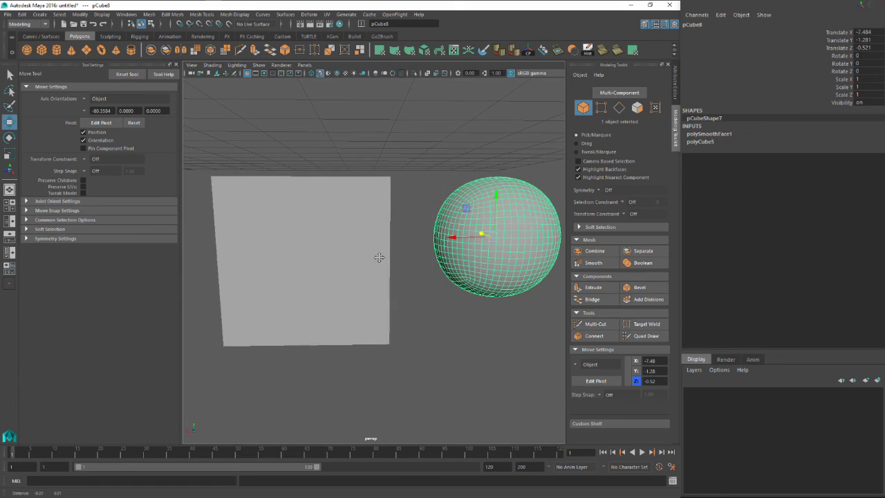
{"action": "left_click", "coordinate": [338, 251]}
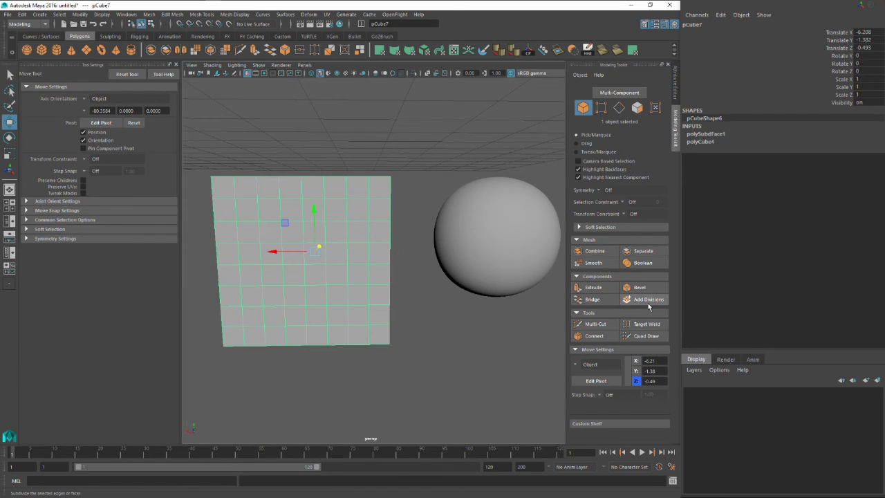
{"action": "left_click_drag", "start_coordinate": [491, 269], "coordinate": [453, 300], "text": "alt"}
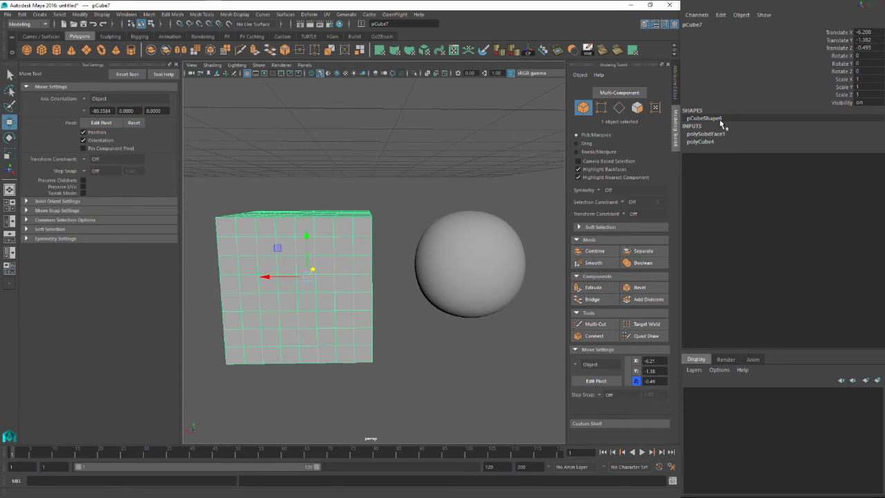
- Set Divisions to 0 on the subdivided cube's polySubdFace1 history node
{"action": "left_click", "coordinate": [704, 133]}
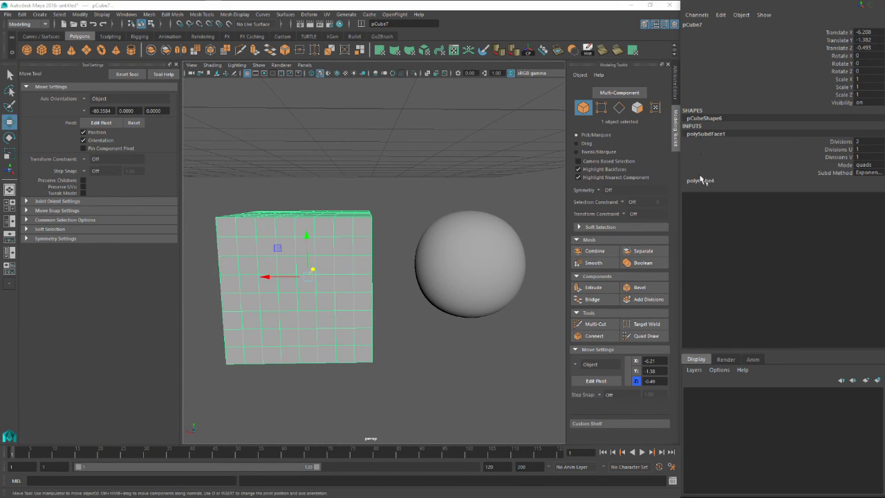
{"action": "left_click", "coordinate": [701, 181]}
{"action": "left_click", "coordinate": [705, 133]}
{"action": "left_click", "coordinate": [860, 141]}
{"action": "type", "text": "0"}
{"action": "key", "text": "Return"}
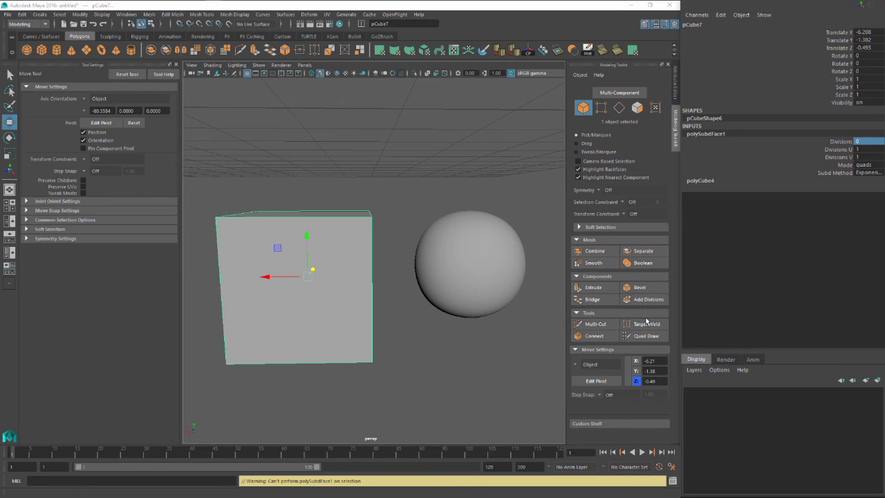
- Apply Add Divisions to the cube again, set polySubdFace1's Divisions to 4, and return to object mode
{"action": "left_click", "coordinate": [644, 302]}
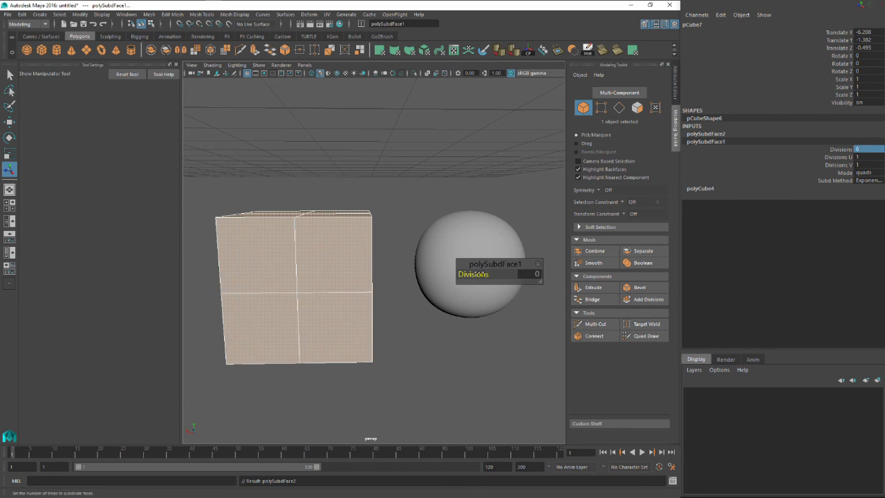
{"action": "left_click_drag", "start_coordinate": [480, 274], "coordinate": [512, 274]}
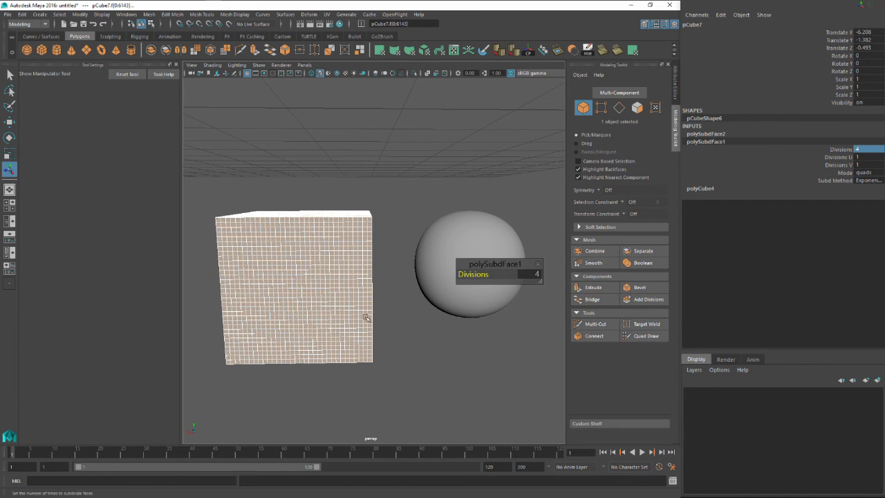
{"action": "left_click_drag", "start_coordinate": [362, 313], "coordinate": [357, 306], "text": "alt"}
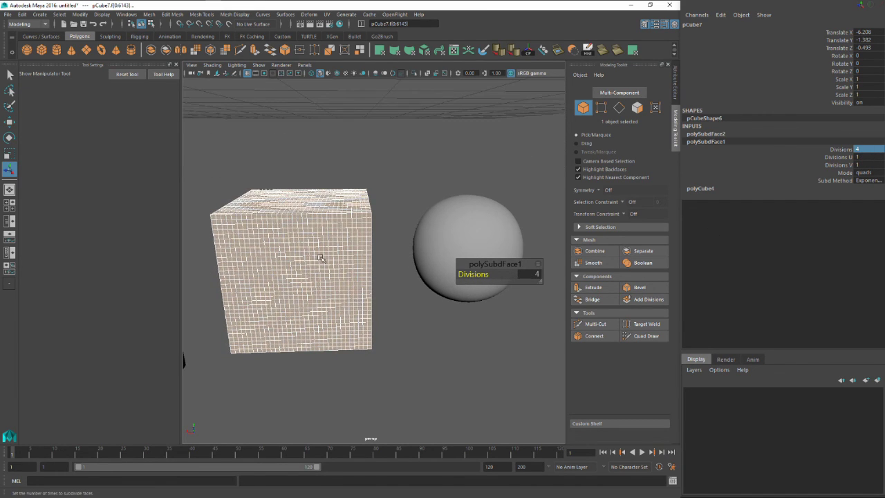
{"action": "key", "text": "q"}
{"action": "right_click_drag", "start_coordinate": [323, 257], "coordinate": [357, 237]}
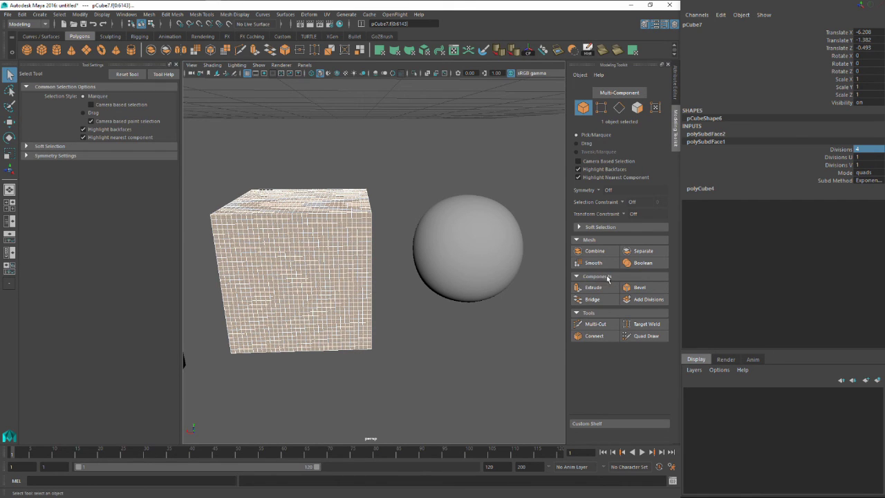